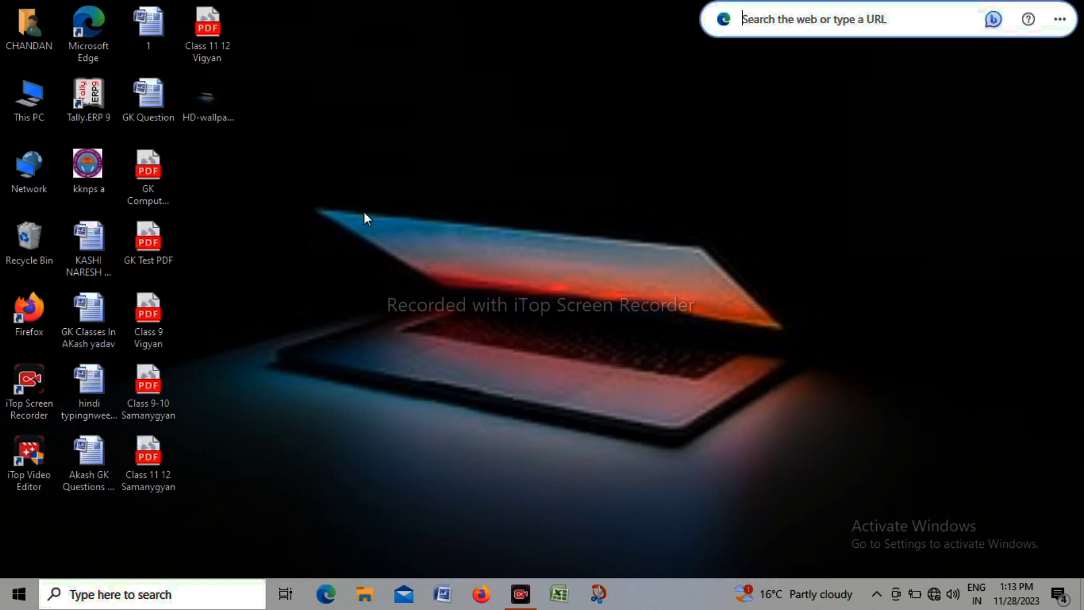
# Step: Launch Excel from the Run dialog to open a blank Book1 workbook
pyautogui.press('super+r')
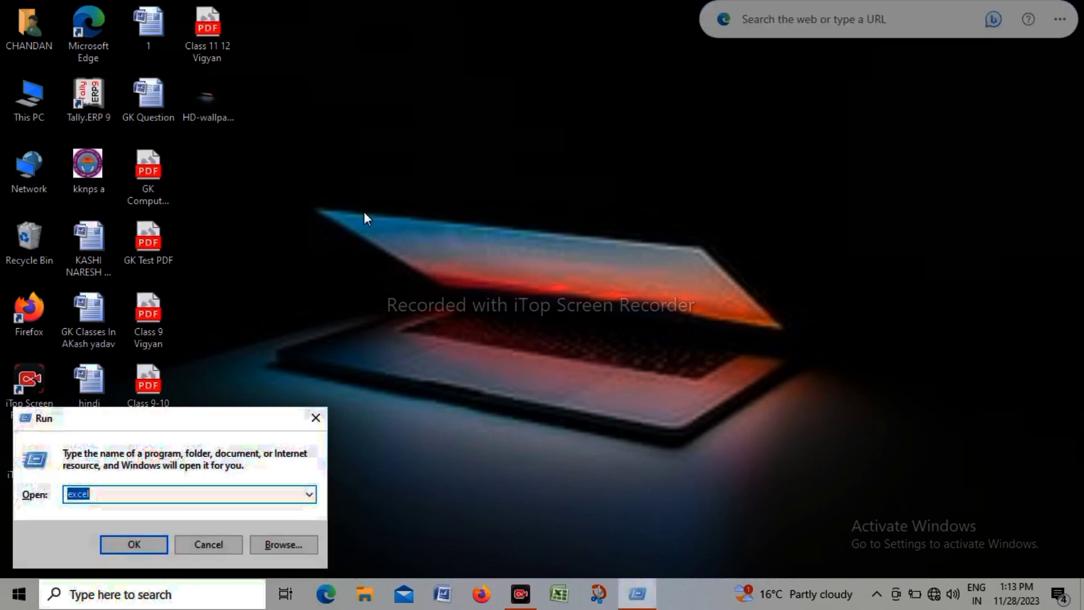
pyautogui.write('e')
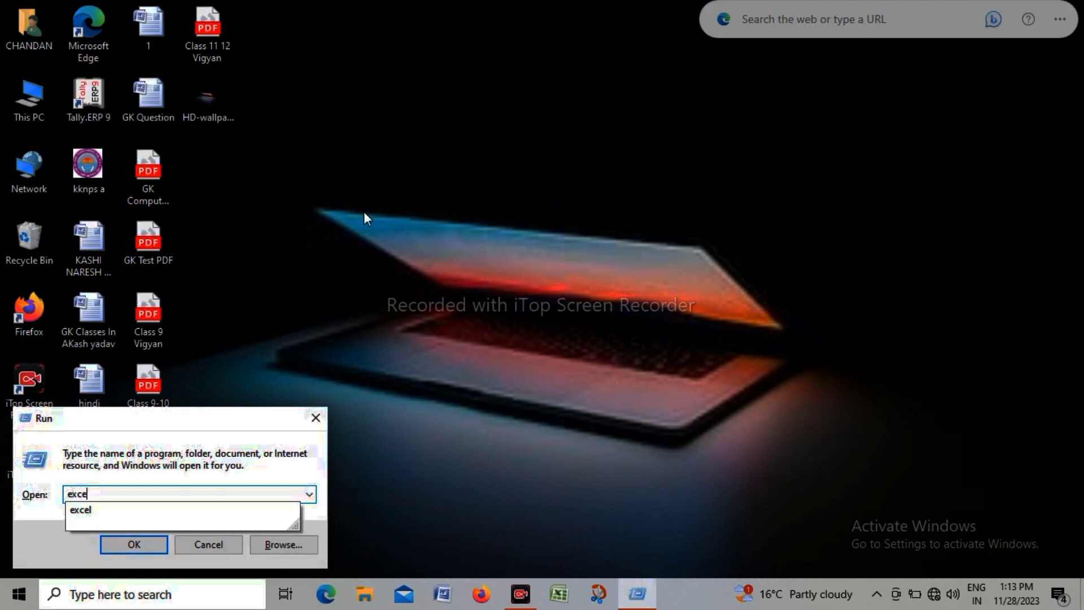
pyautogui.write('l')
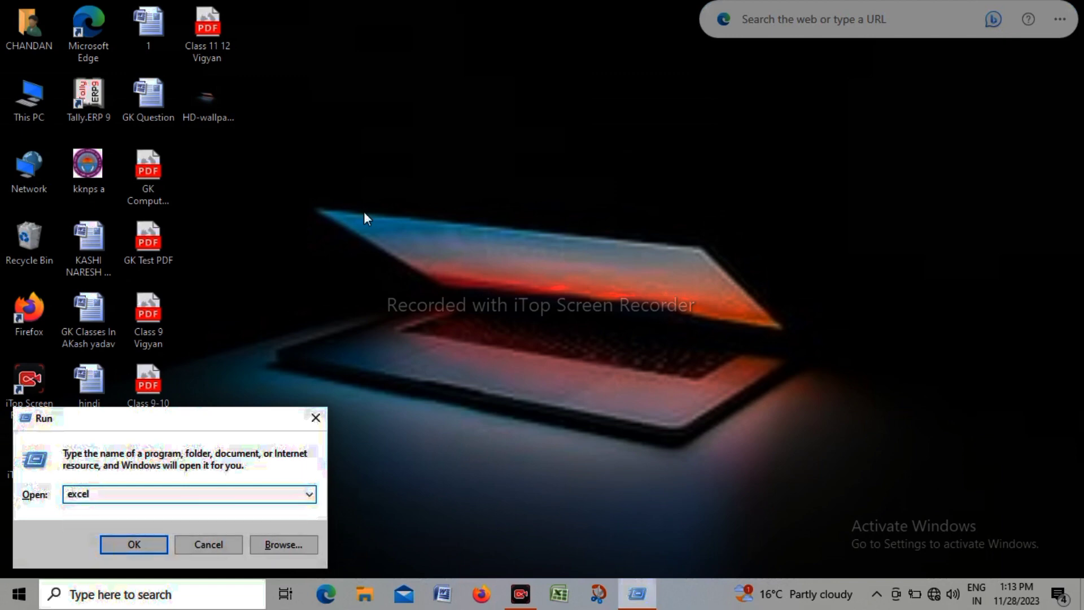
pyautogui.press('Return')
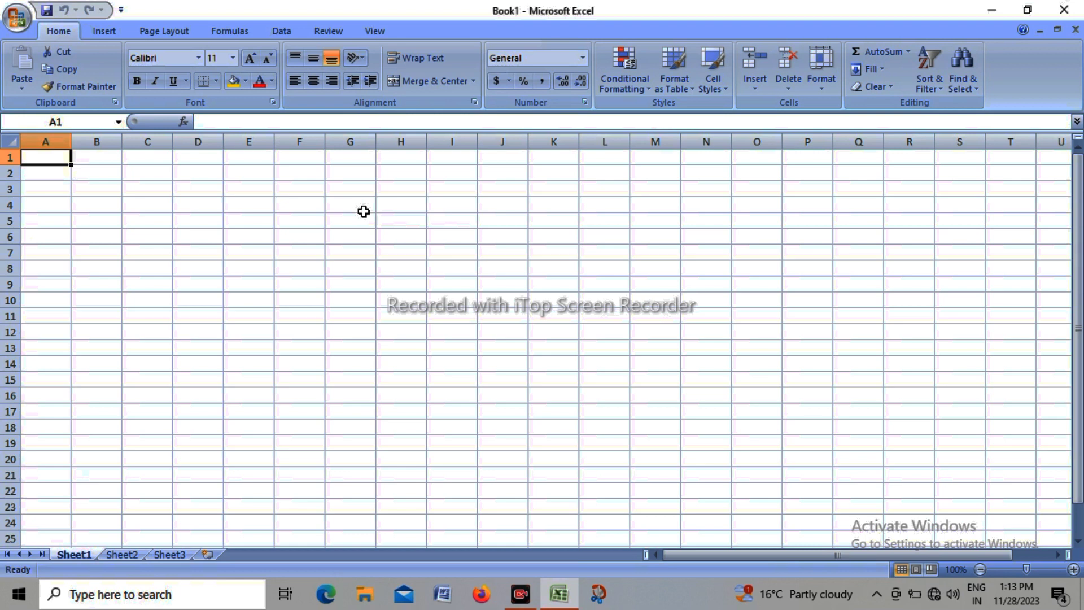
# Step: Enter the headers Employees Name, D.O.B, Age and Contact No in cells A2 to D2
pyautogui.keyDown('ctrl'); pyautogui.scroll(4, 356, 215); pyautogui.keyUp('ctrl')
pyautogui.keyDown('ctrl'); pyautogui.scroll(3, 355, 215); pyautogui.keyUp('ctrl')
pyautogui.keyDown('ctrl'); pyautogui.scroll(3, 343, 216); pyautogui.keyUp('ctrl')
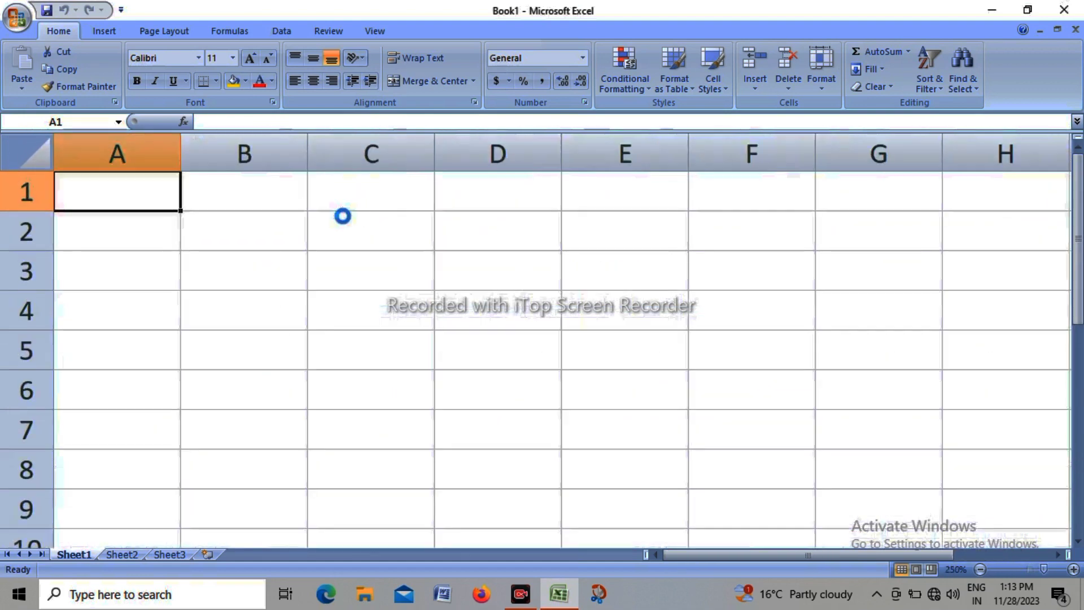
pyautogui.click(162, 236)
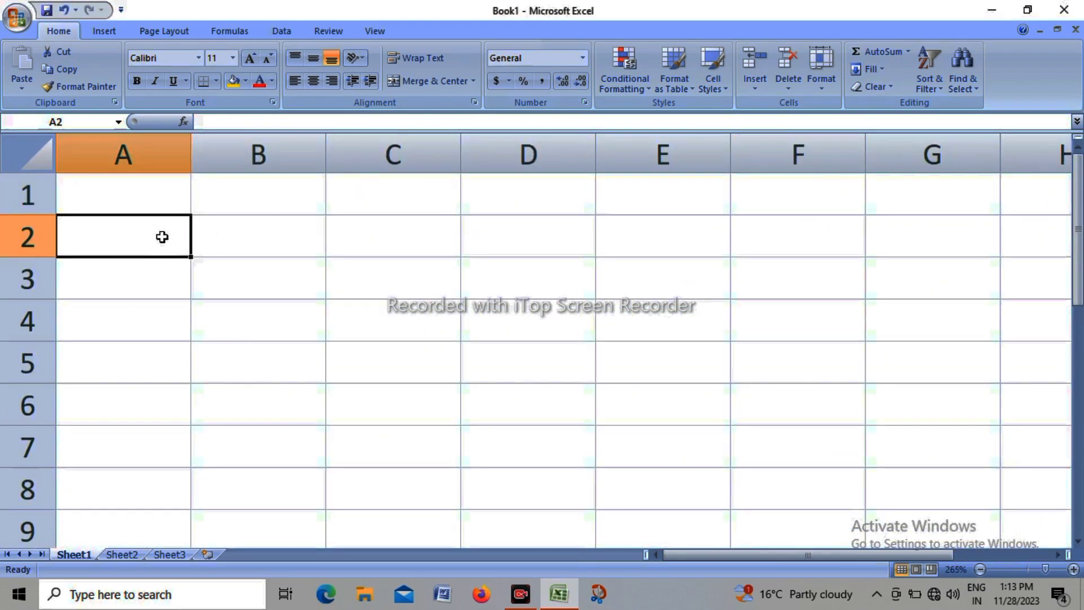
pyautogui.write('Emp')
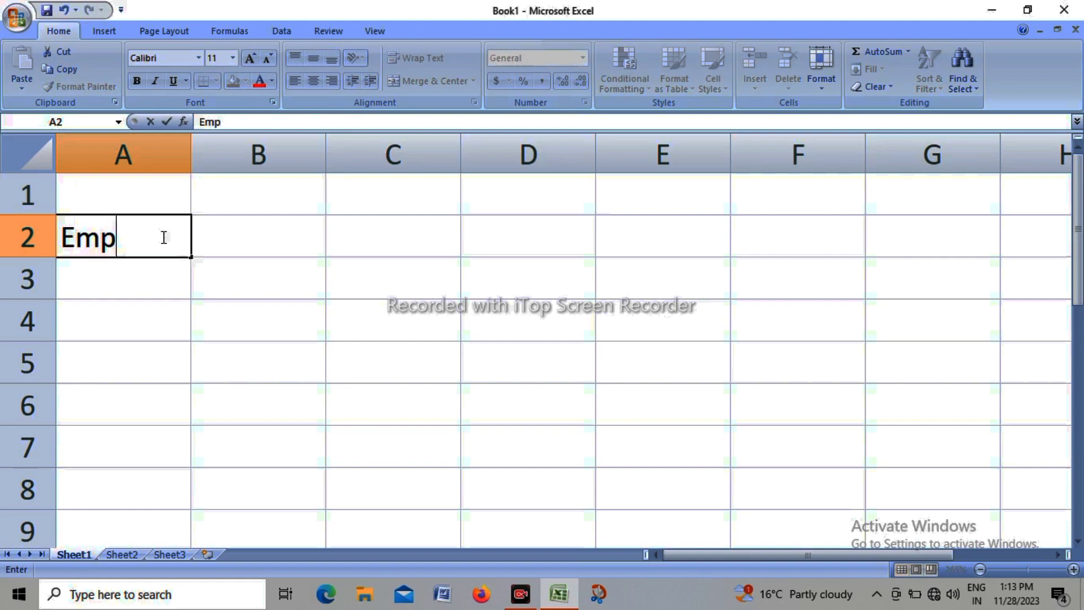
pyautogui.write('loy')
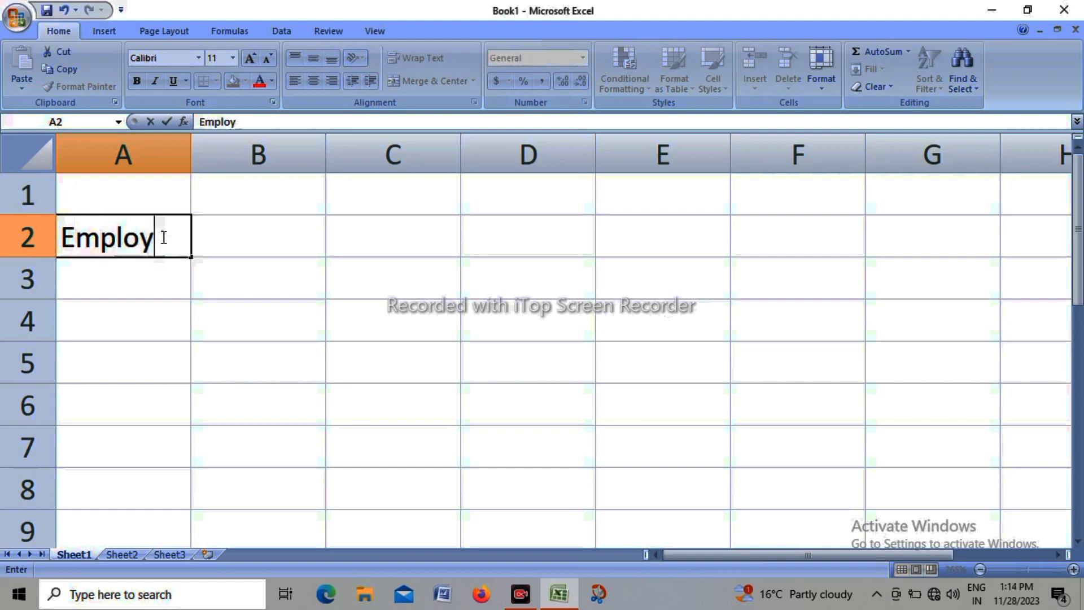
pyautogui.write('ees Na')
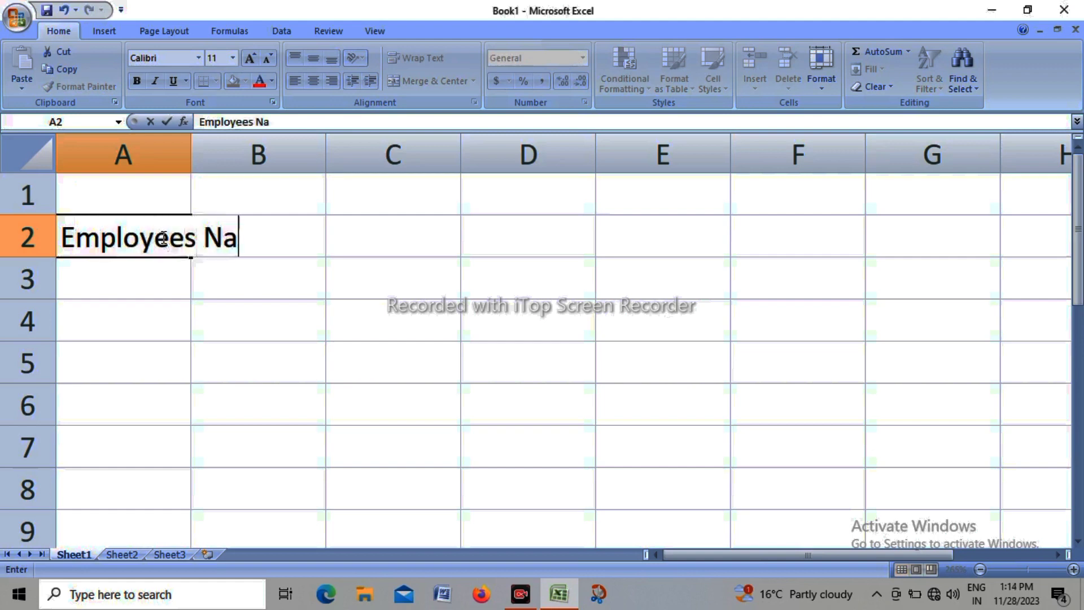
pyautogui.write('me')
pyautogui.press('Tab')
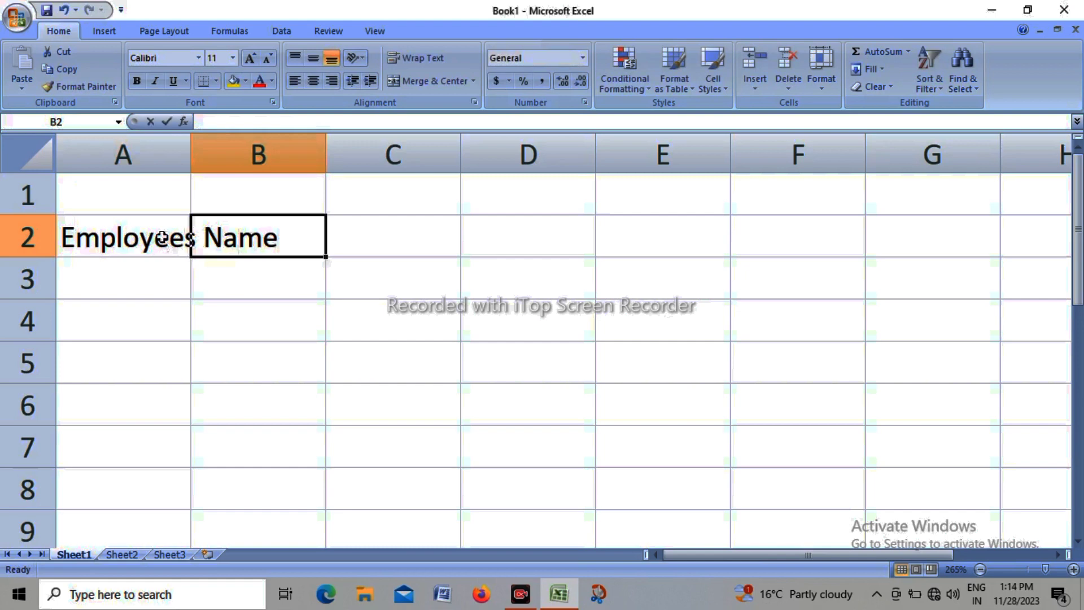
pyautogui.write('D.O.')
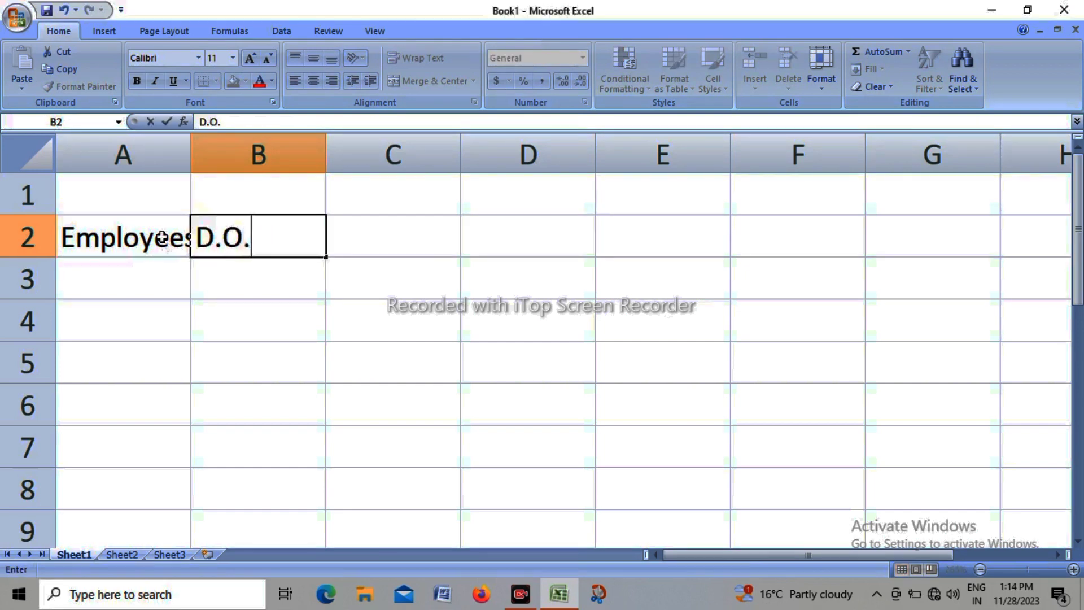
pyautogui.write('B')
pyautogui.press('Tab')
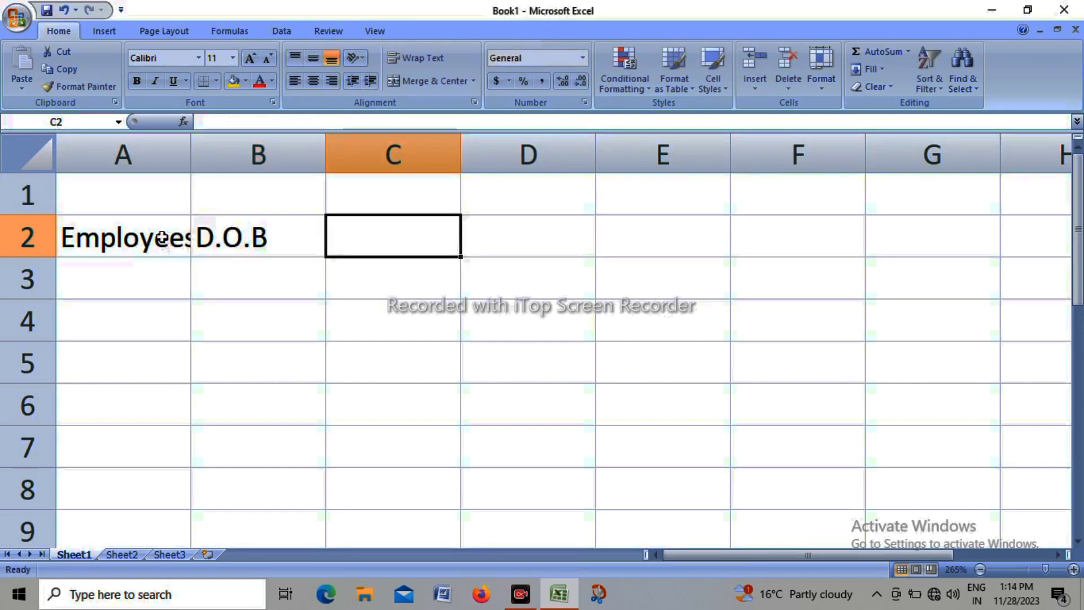
pyautogui.write('Age')
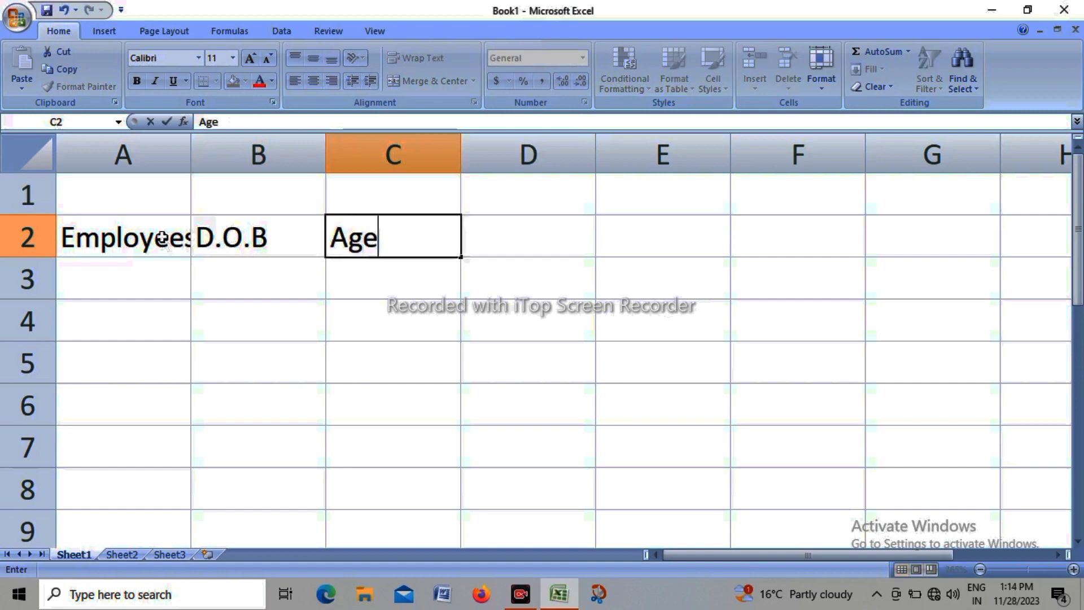
pyautogui.press('Tab')
pyautogui.write('Conta')
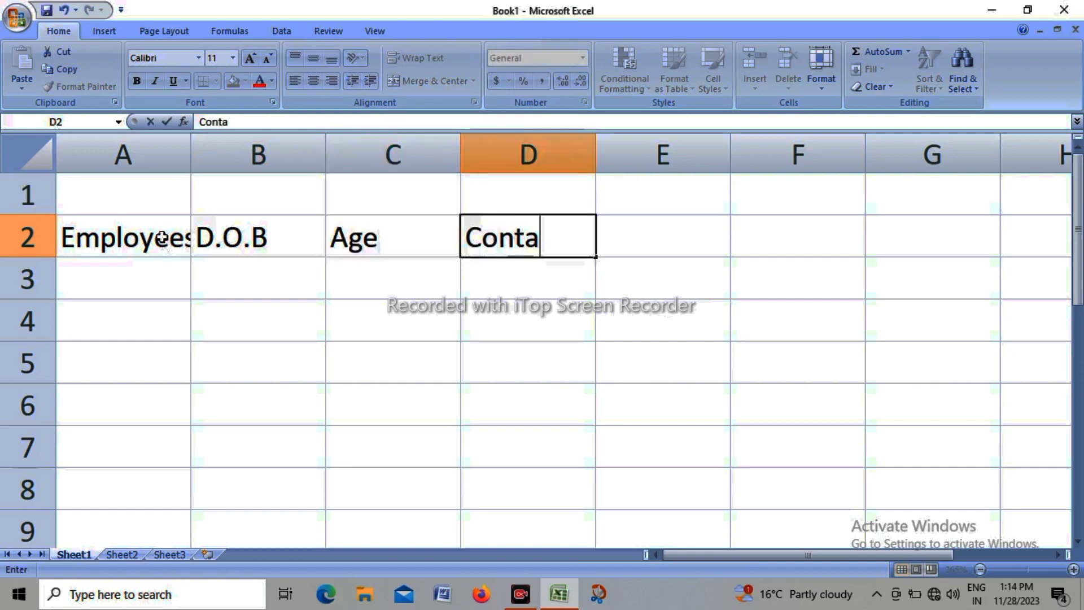
pyautogui.write('ct No')
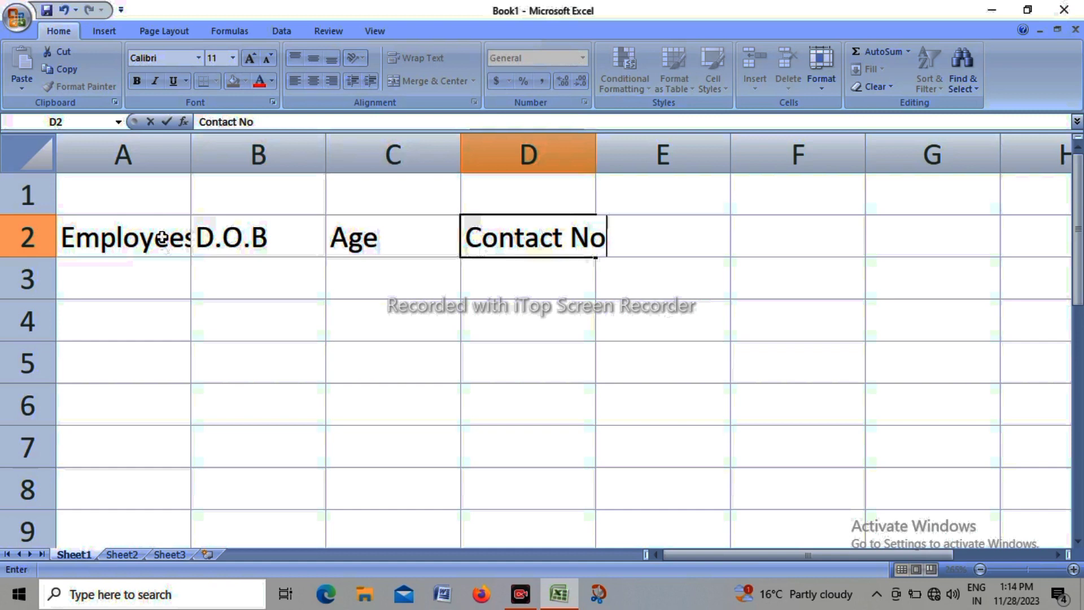
pyautogui.press('Return')
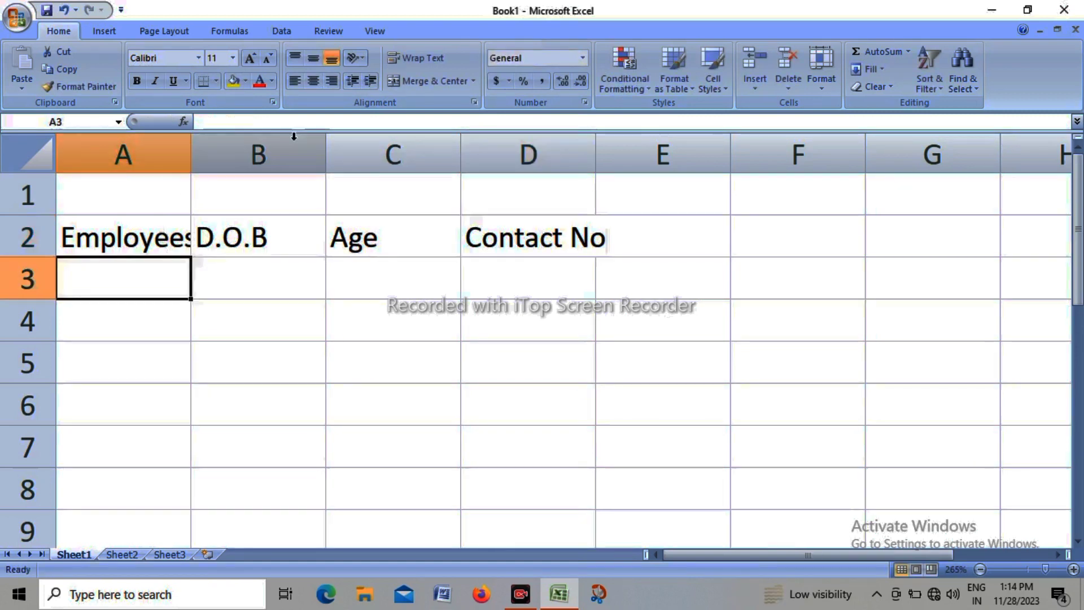
# Step: Autofit column A and make headers A2:D2 bold, centred horizontally and vertically
pyautogui.doubleClick(191, 156)
pyautogui.click(600, 305)
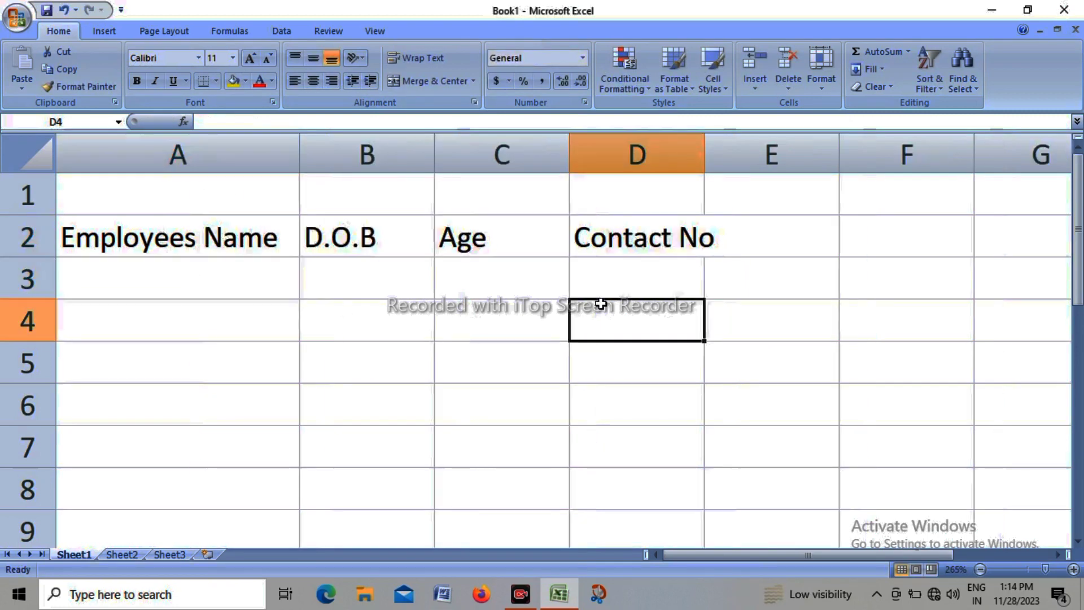
pyautogui.moveTo(162, 235); pyautogui.dragTo(671, 234)
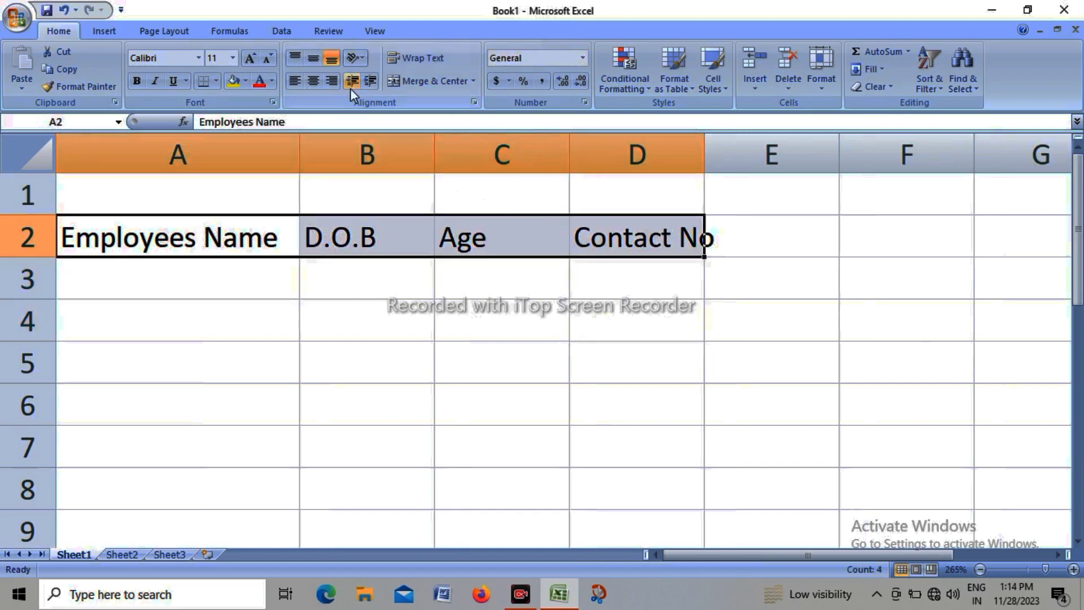
pyautogui.click(314, 83)
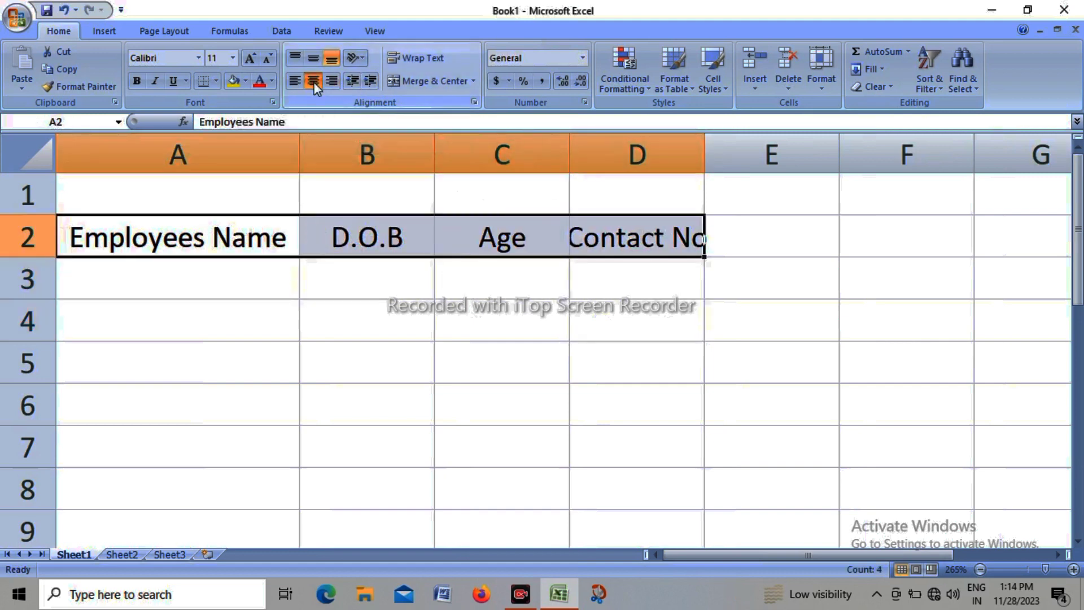
pyautogui.click(315, 63)
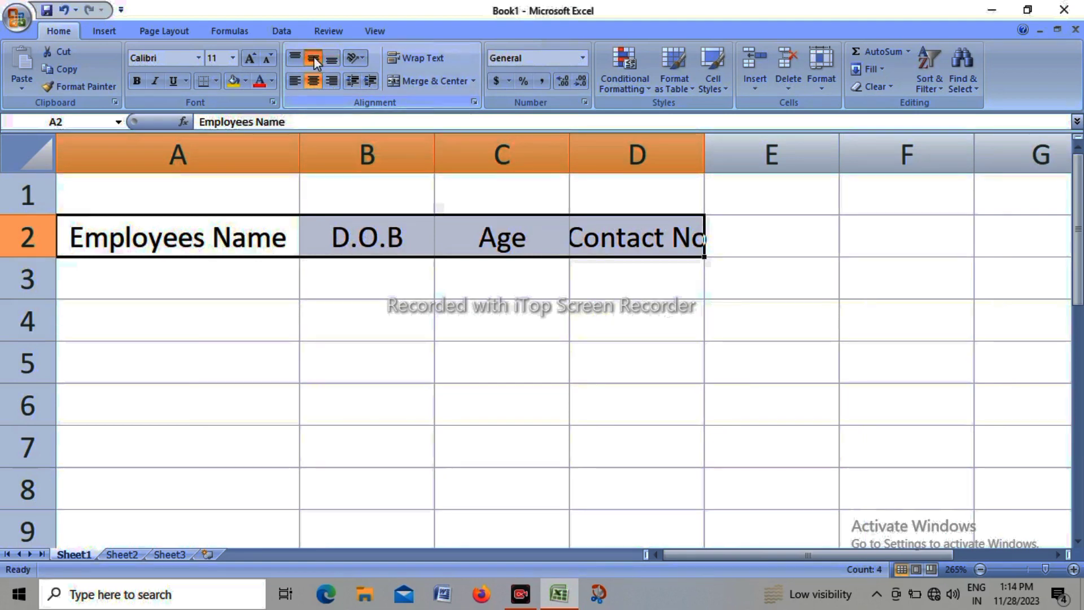
pyautogui.click(136, 80)
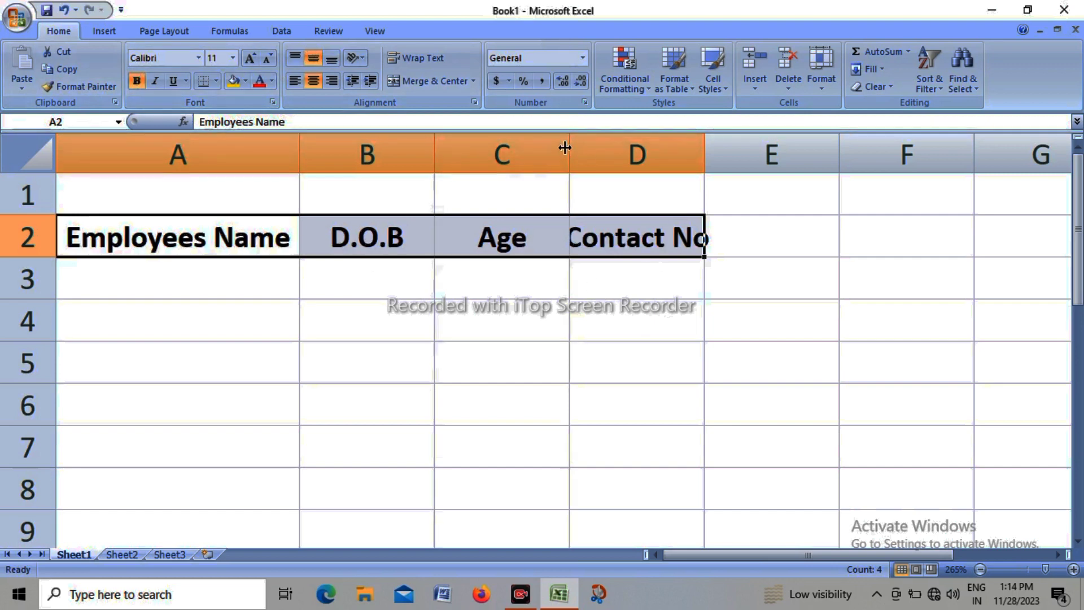
# Step: Narrow column C to fit Age and autofit column D for Contact No
pyautogui.moveTo(567, 152); pyautogui.dragTo(500, 151)
pyautogui.doubleClick(637, 146)
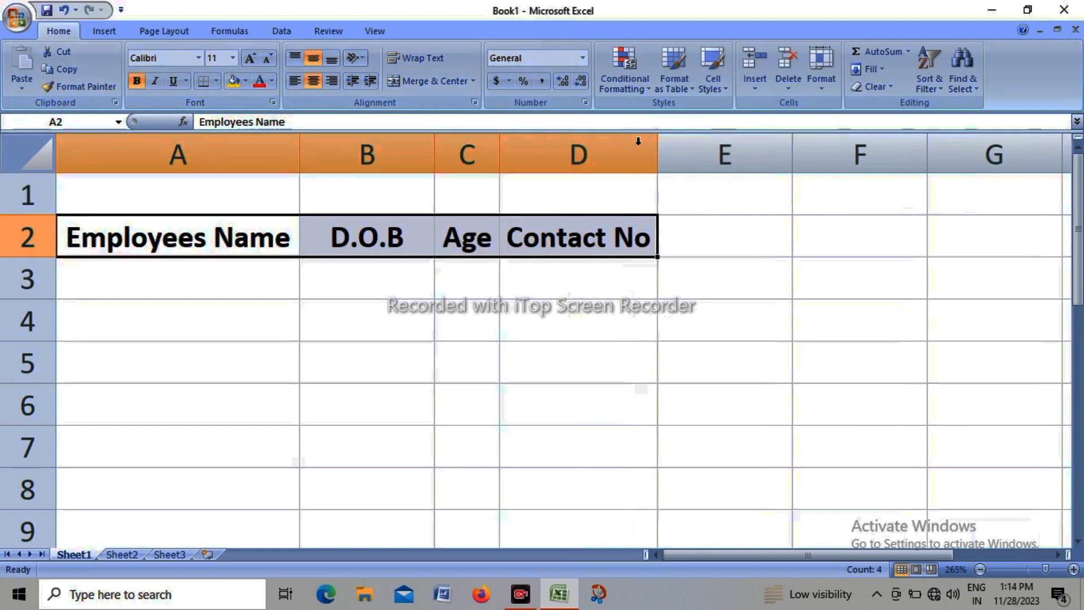
pyautogui.click(659, 274)
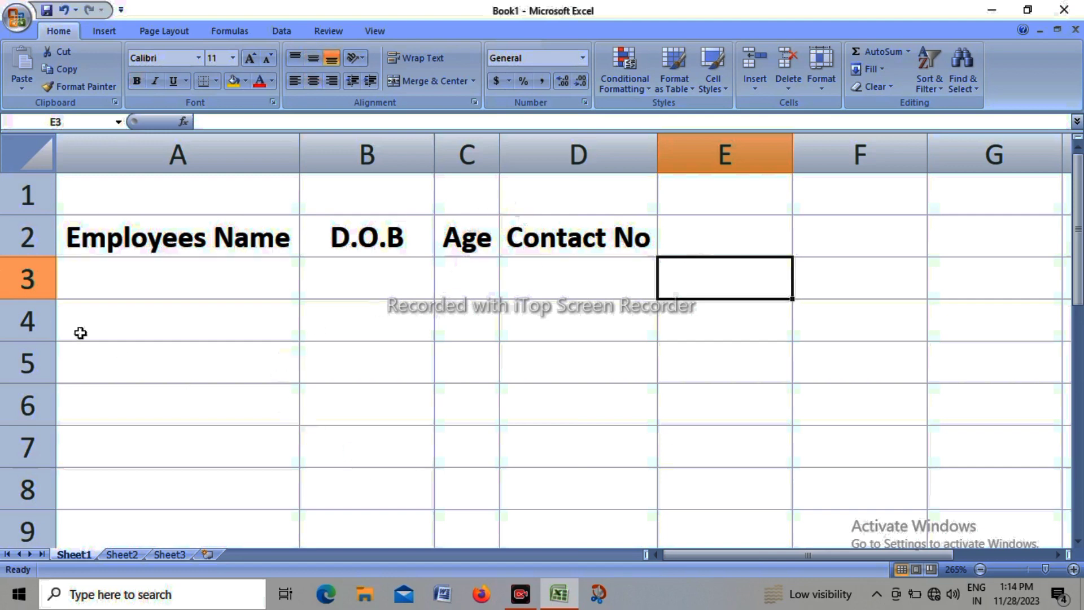
# Step: Merge and centre A1:D1 into one title cell and reselect it
pyautogui.moveTo(70, 192); pyautogui.dragTo(545, 210)
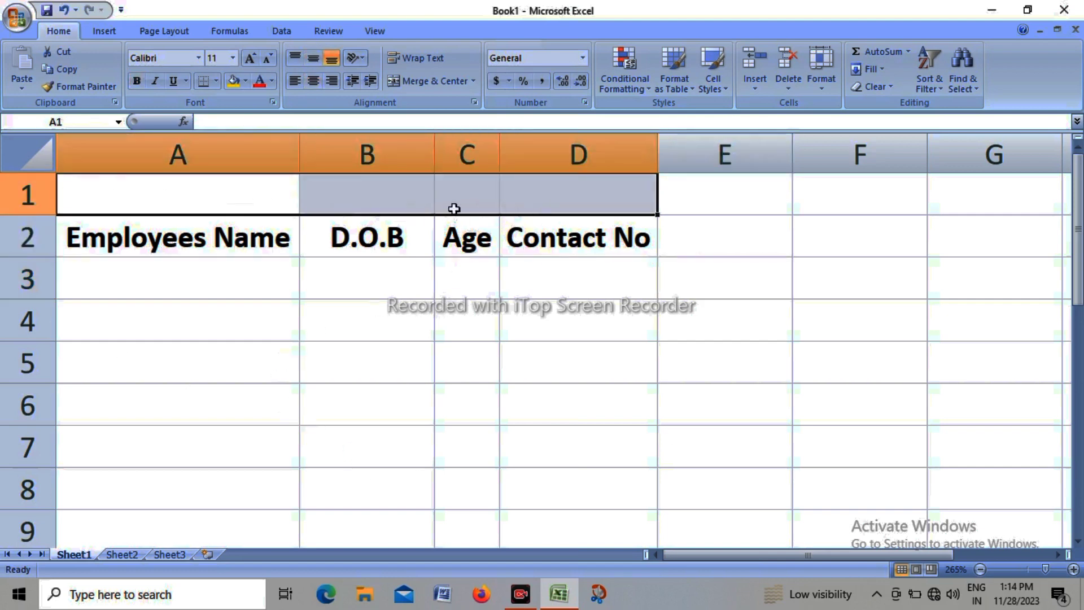
pyautogui.click(424, 82)
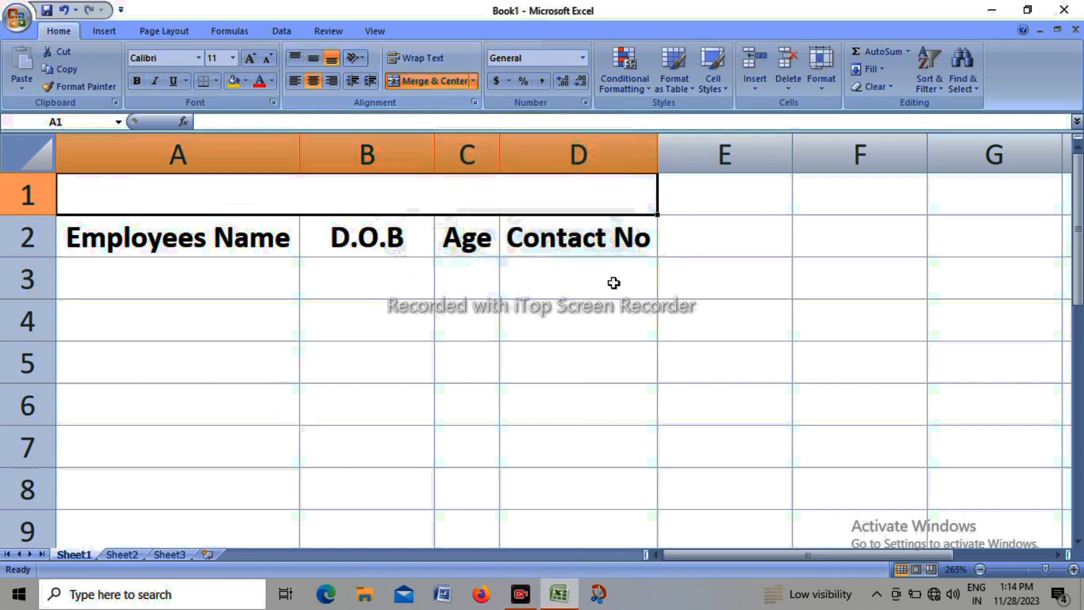
pyautogui.click(910, 219)
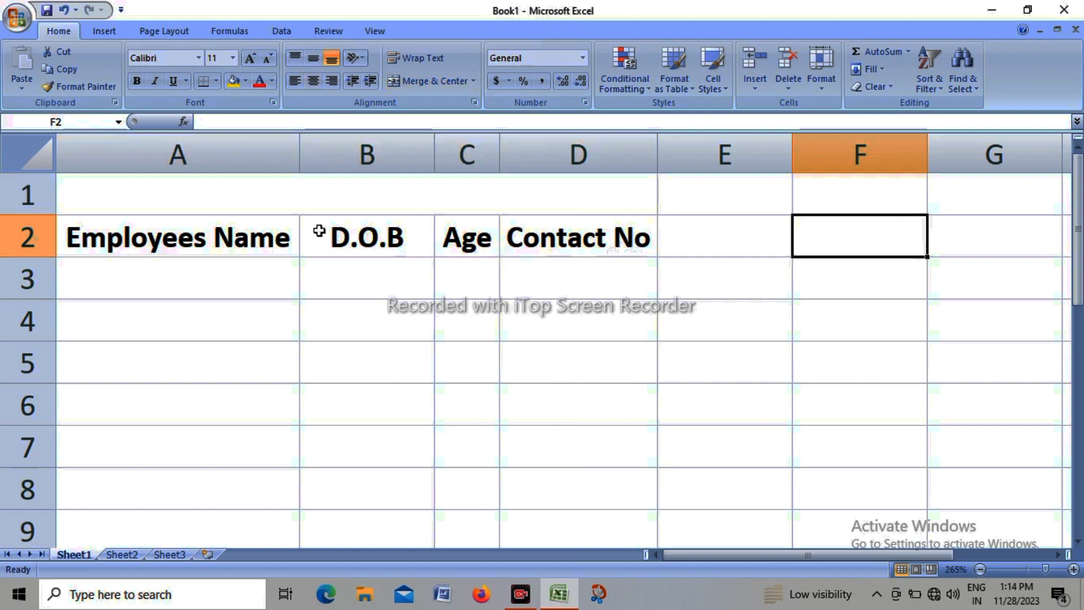
pyautogui.click(495, 200)
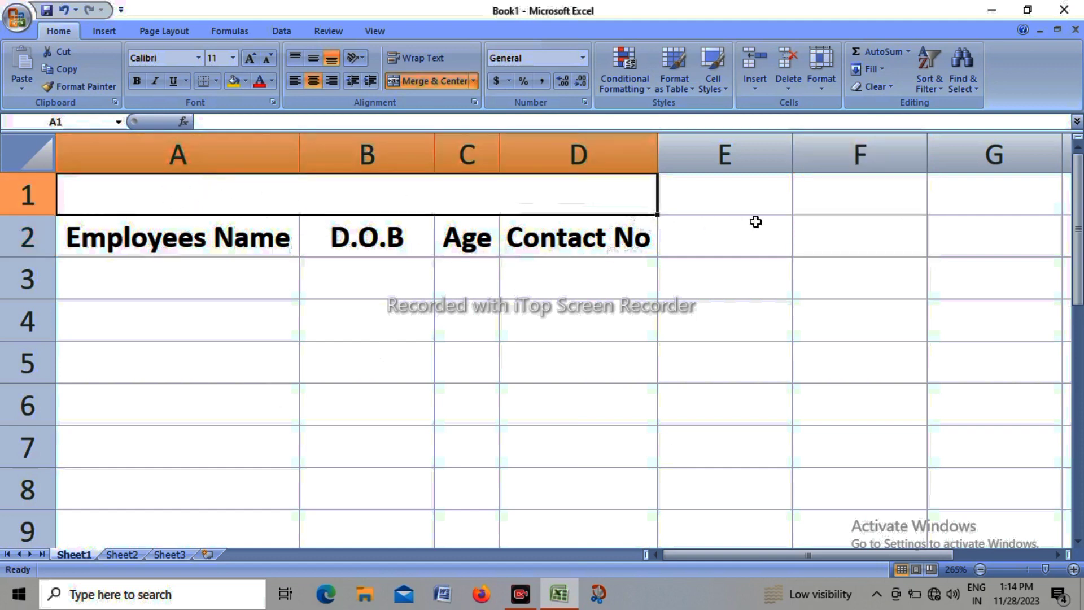
pyautogui.click(286, 394)
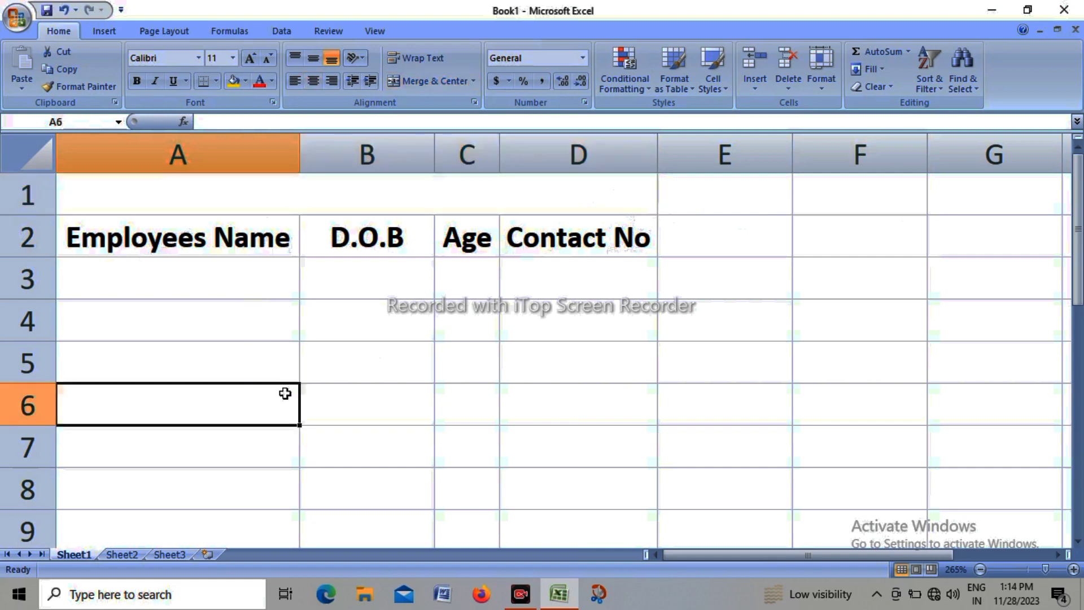
pyautogui.click(367, 196)
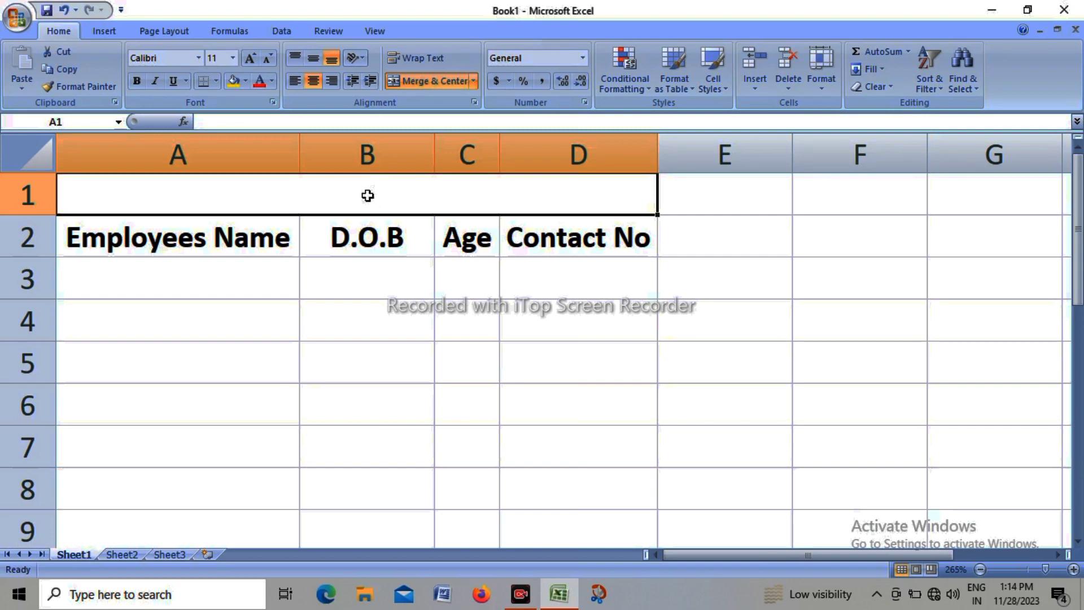
# Step: Type the title 'Country Code Apply' into the merged A1 cell
pyautogui.write('Co')
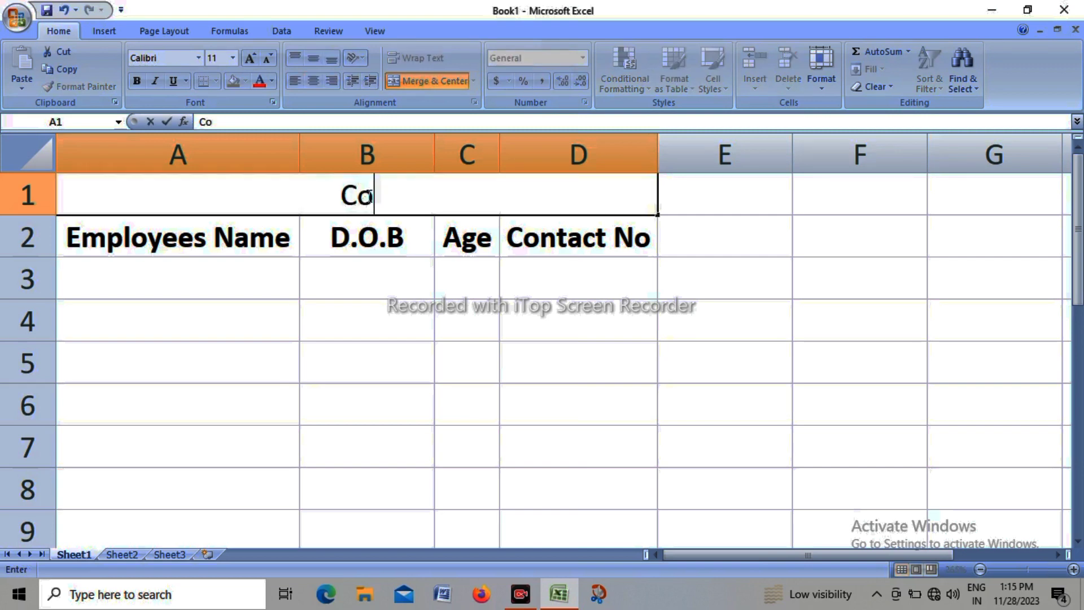
pyautogui.write('untry ')
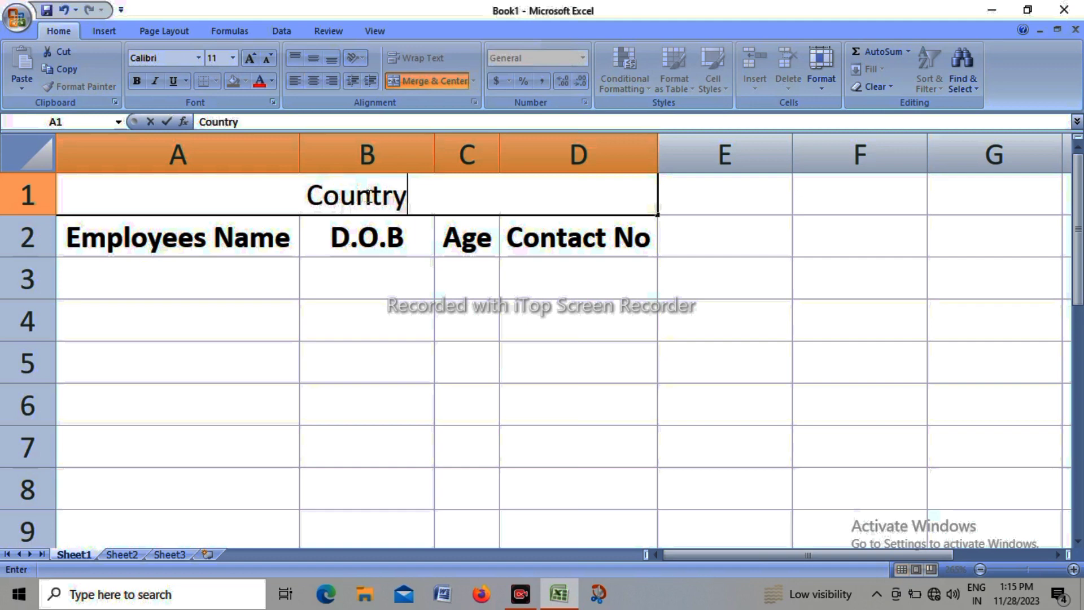
pyautogui.write('Code')
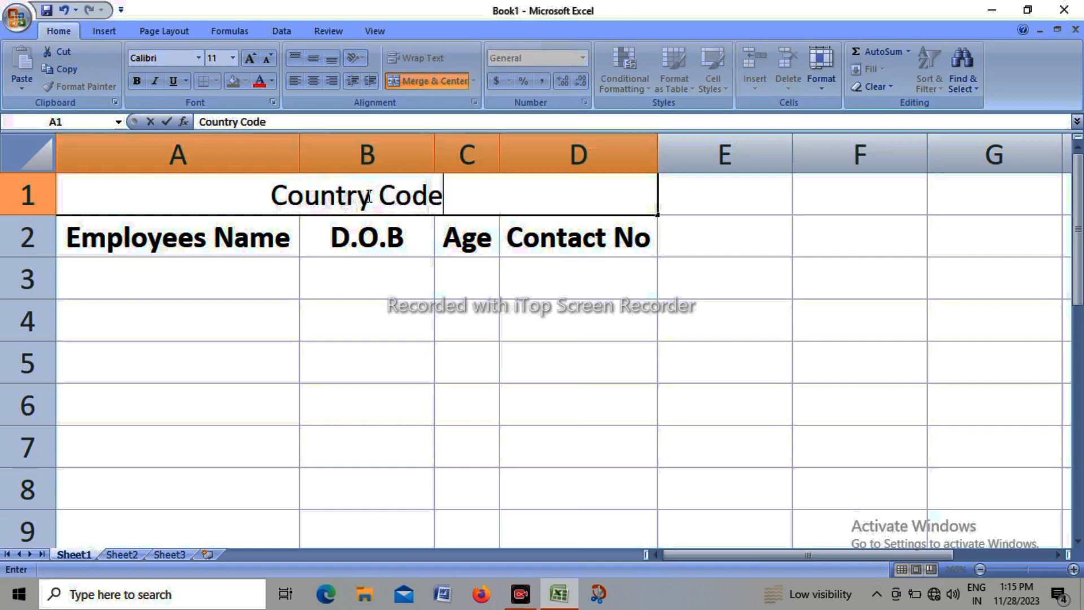
pyautogui.write(' Appy')
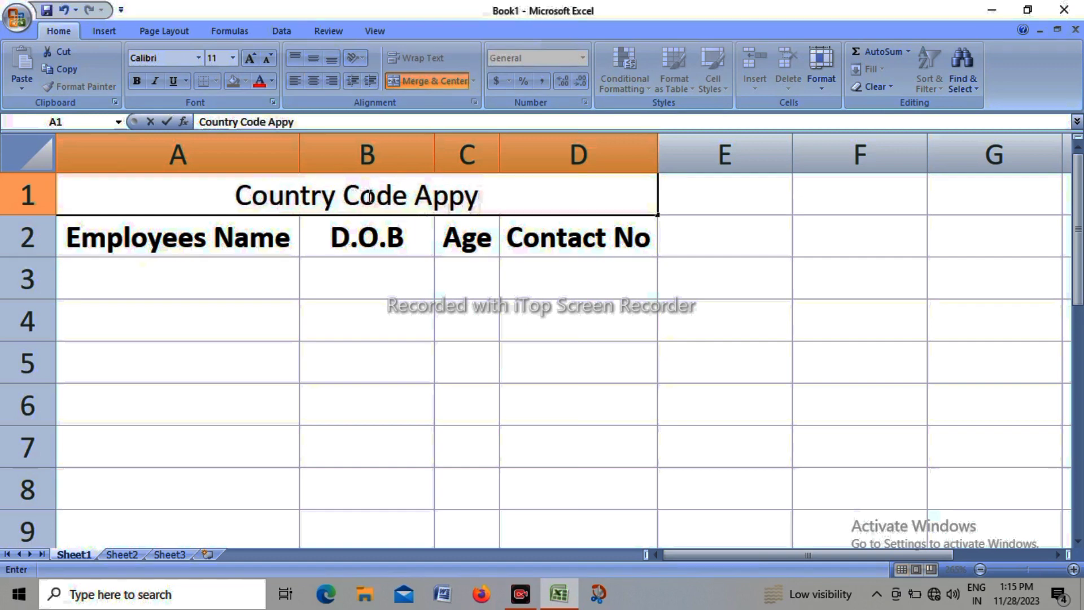
pyautogui.press('BackSpace')
pyautogui.write('ly')
pyautogui.press('Return')
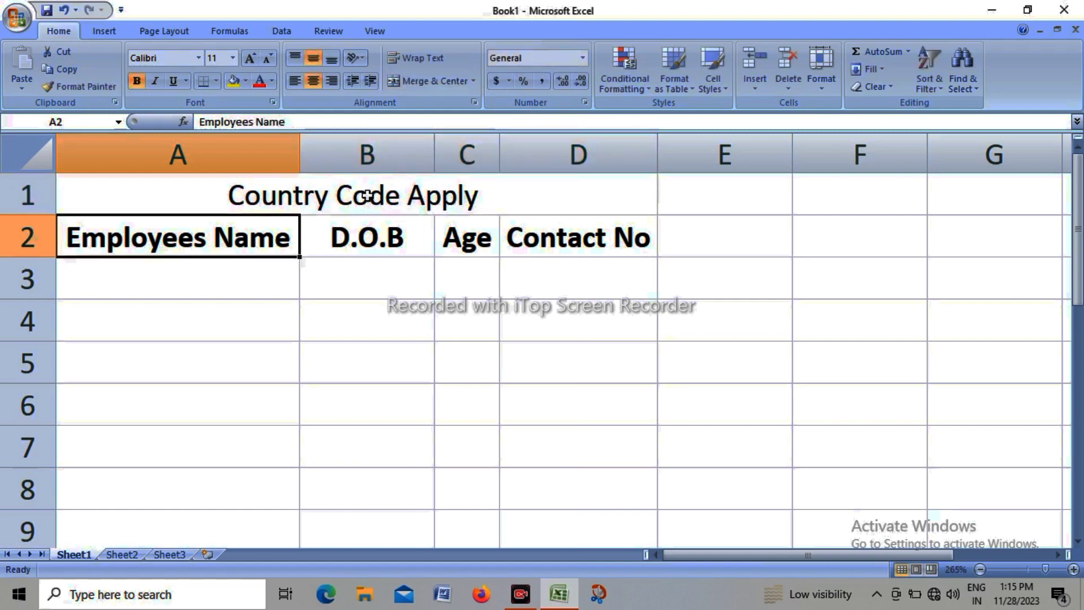
# Step: Enlarge the title to 14 pt and make it bold
pyautogui.click(367, 196)
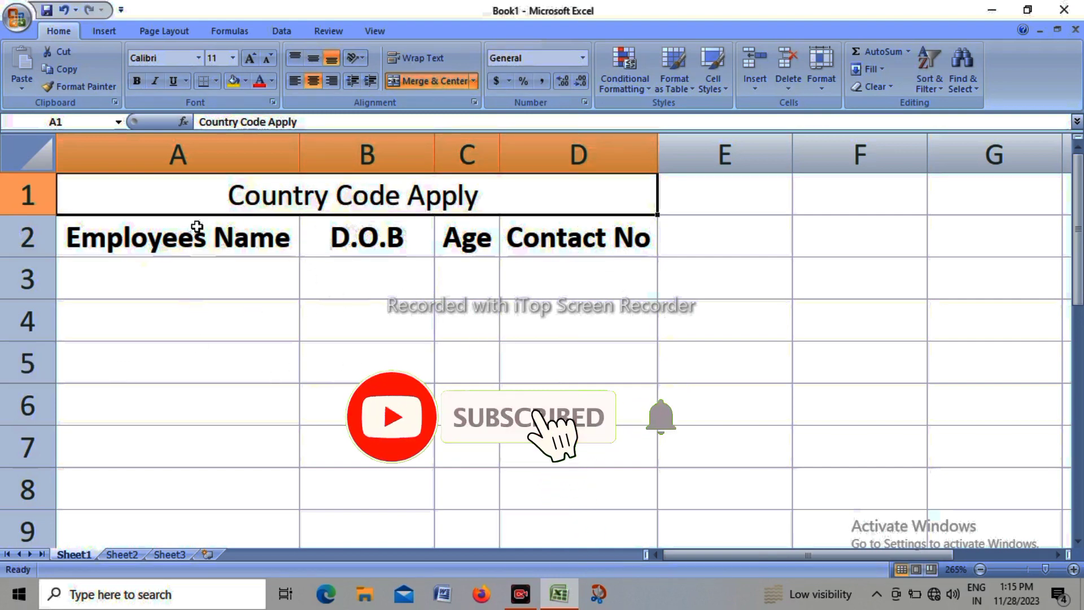
pyautogui.click(249, 60)
pyautogui.click(250, 60)
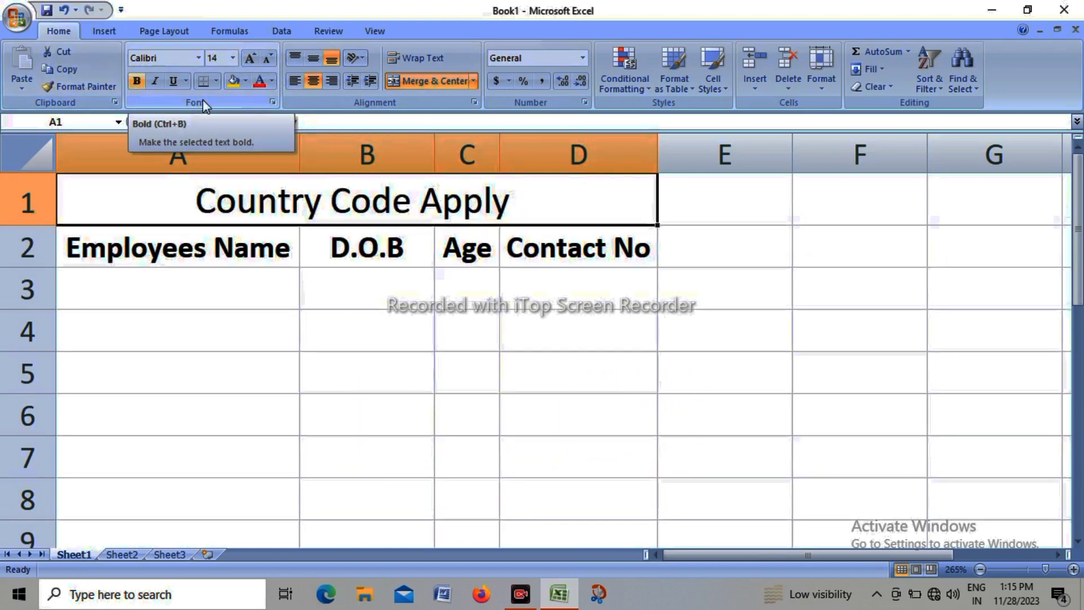
pyautogui.click(137, 83)
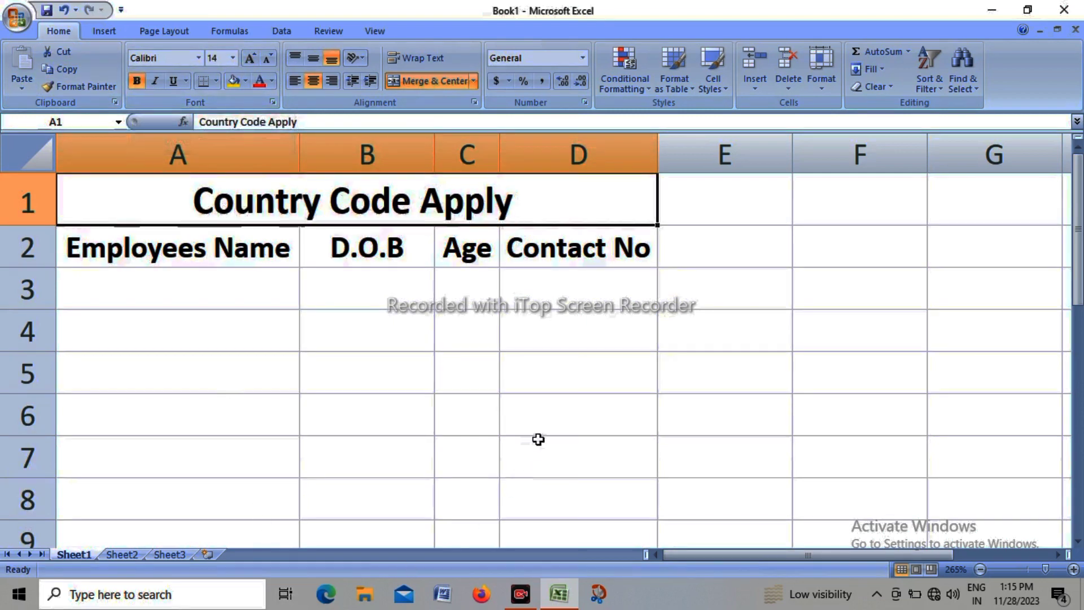
pyautogui.scroll(1, 538, 439)
pyautogui.scroll(1, 538, 440)
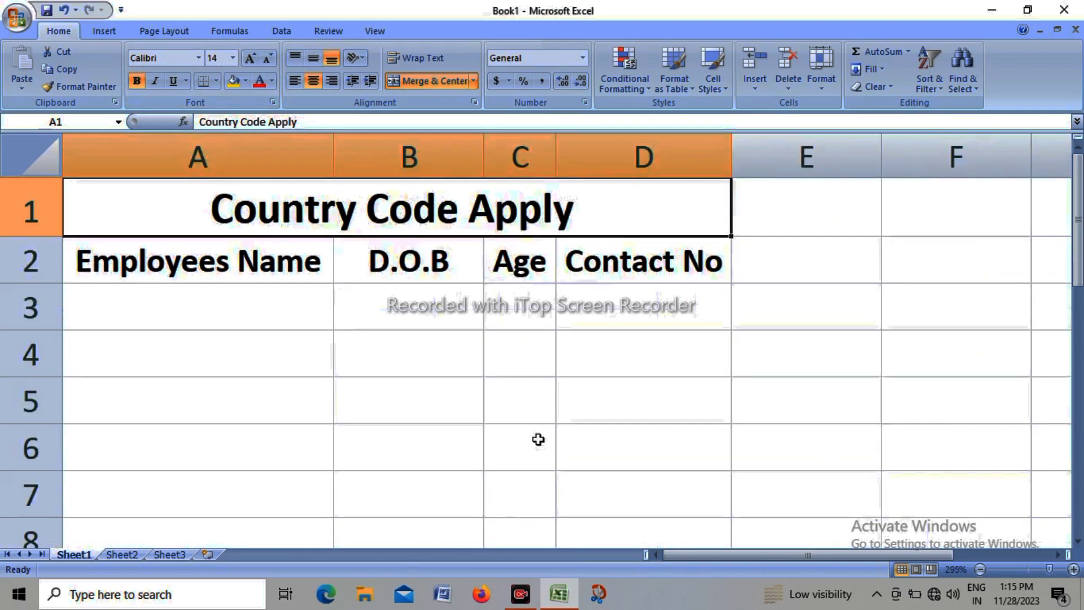
# Step: Enter the names Ganesh, Chandan, Rakesh, Vikash and Sandeep in A3 to A7
pyautogui.click(164, 308)
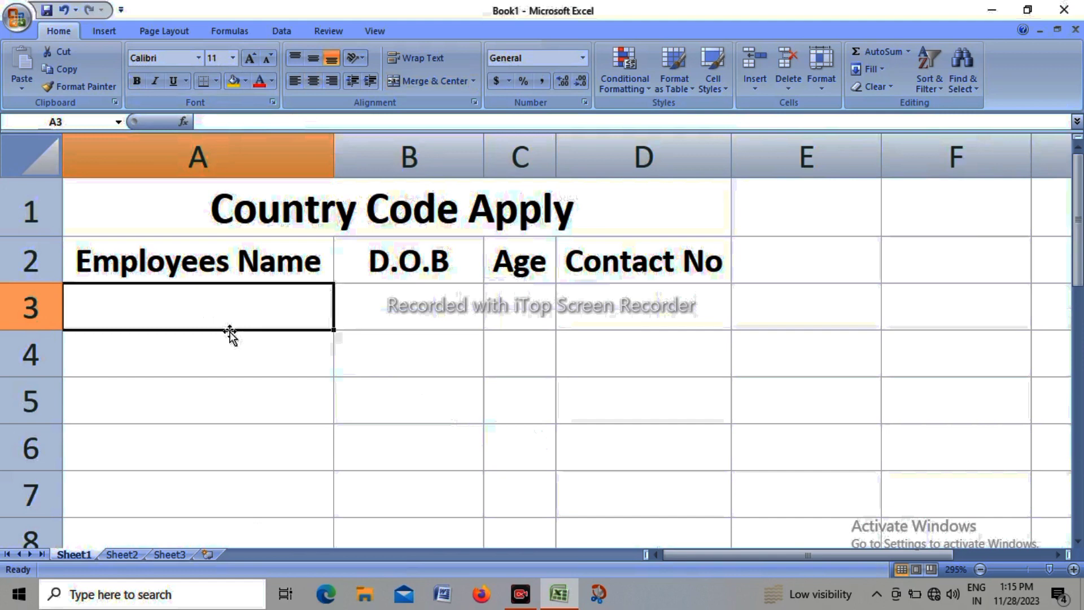
pyautogui.write('Gaen')
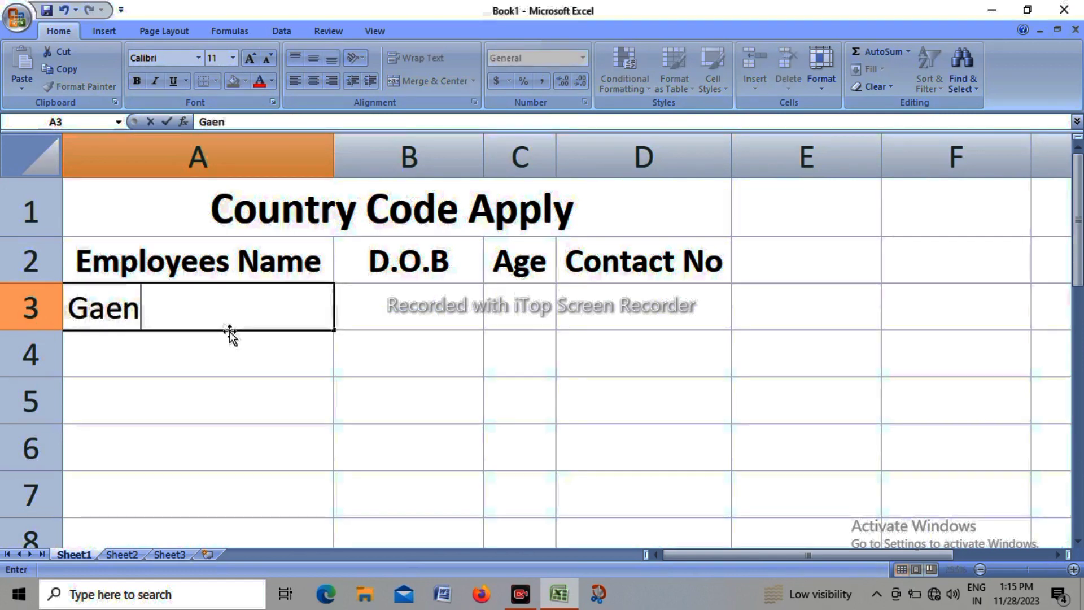
pyautogui.press('BackSpace')
pyautogui.press('BackSpace')
pyautogui.press('BackSpace')
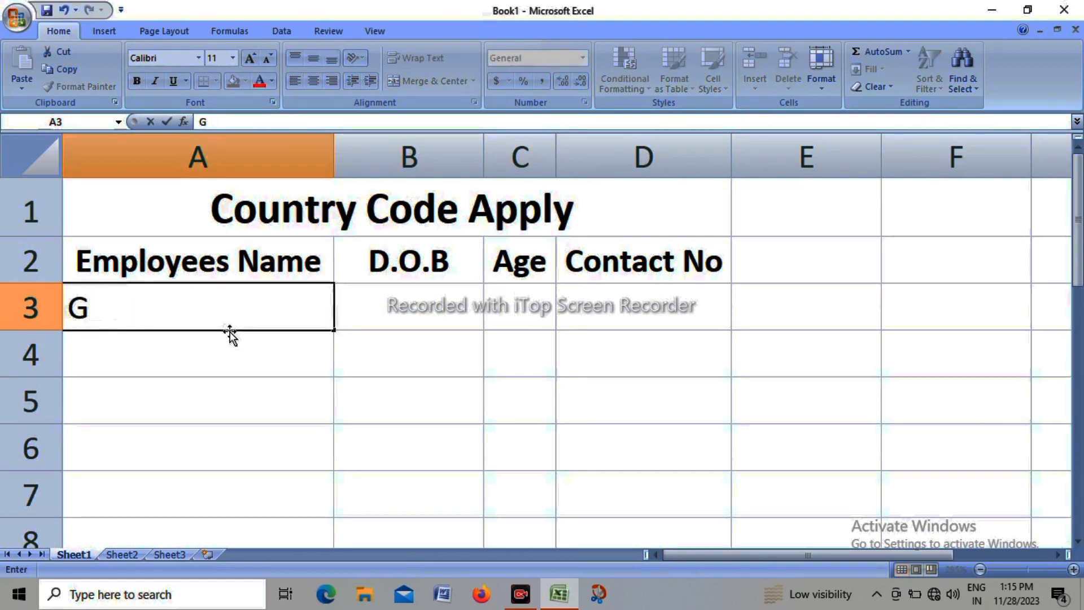
pyautogui.write('anesh')
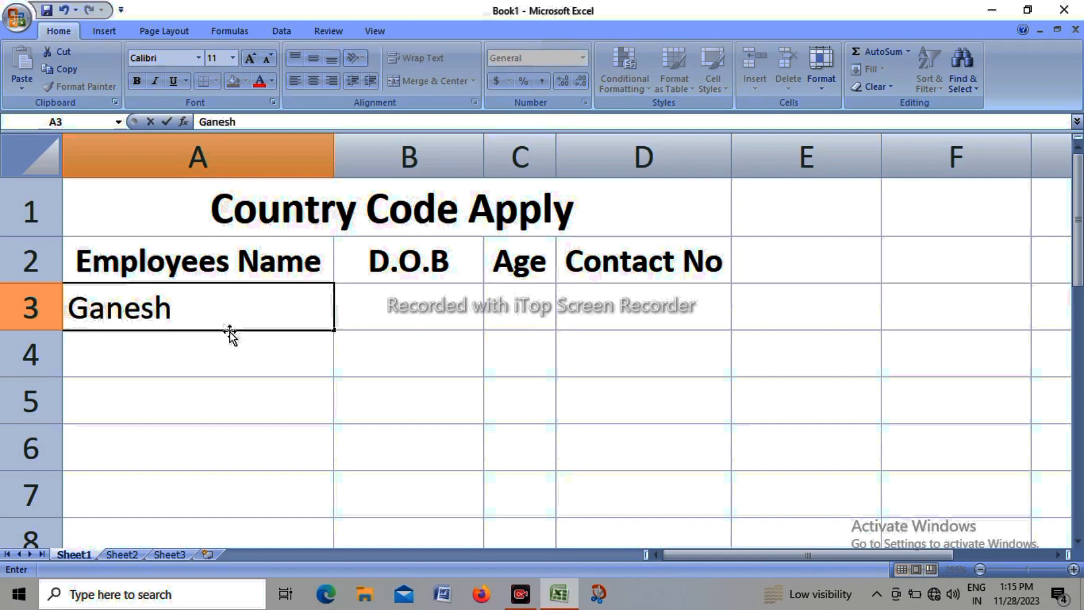
pyautogui.press('Return')
pyautogui.write('Chand')
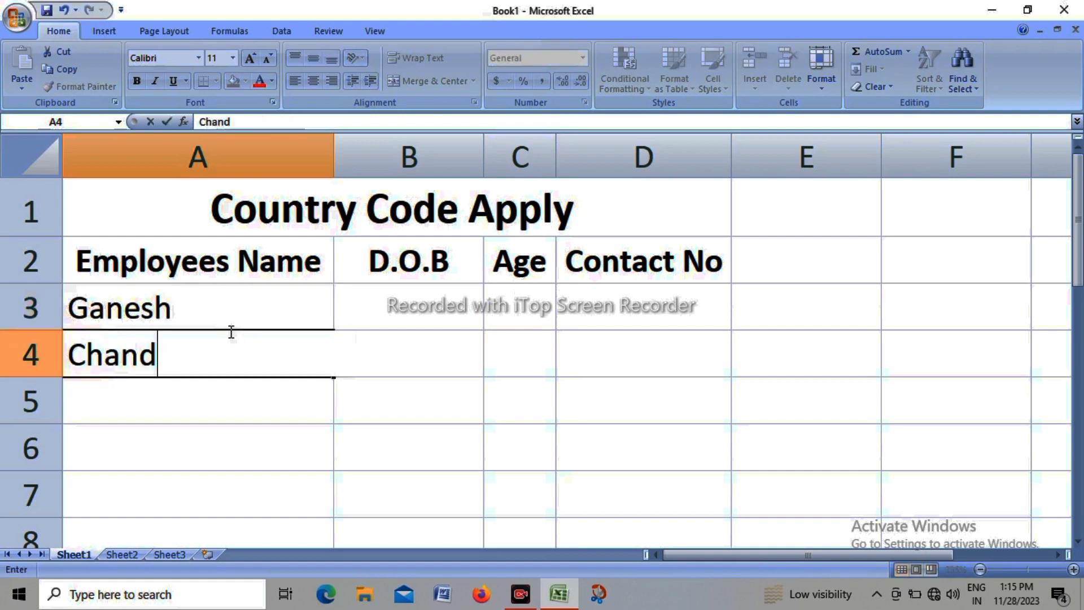
pyautogui.write('an')
pyautogui.press('Return')
pyautogui.write('Rake')
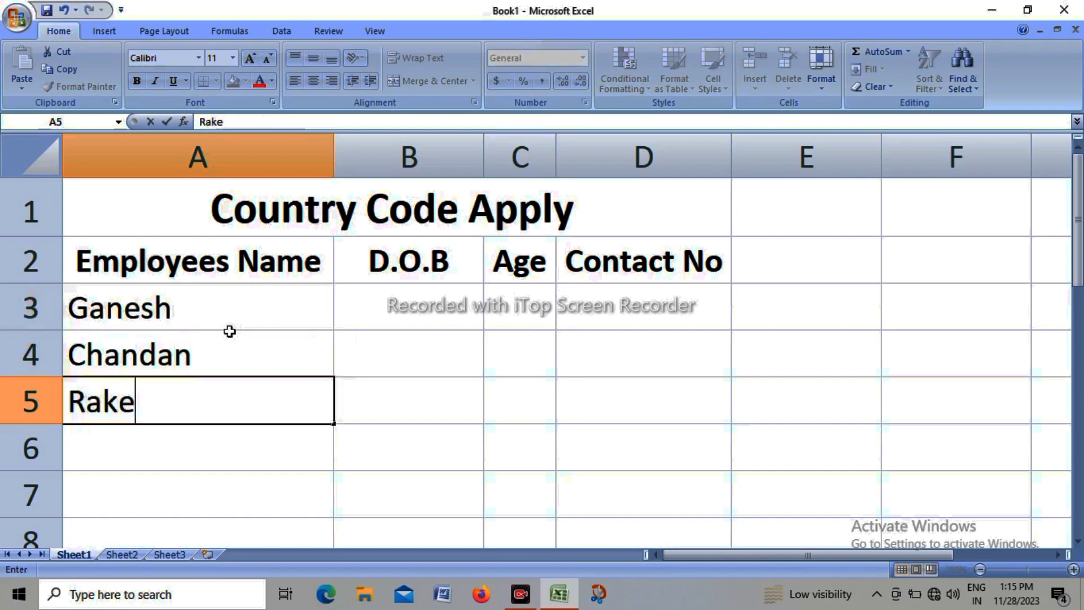
pyautogui.write('sh')
pyautogui.press('Return')
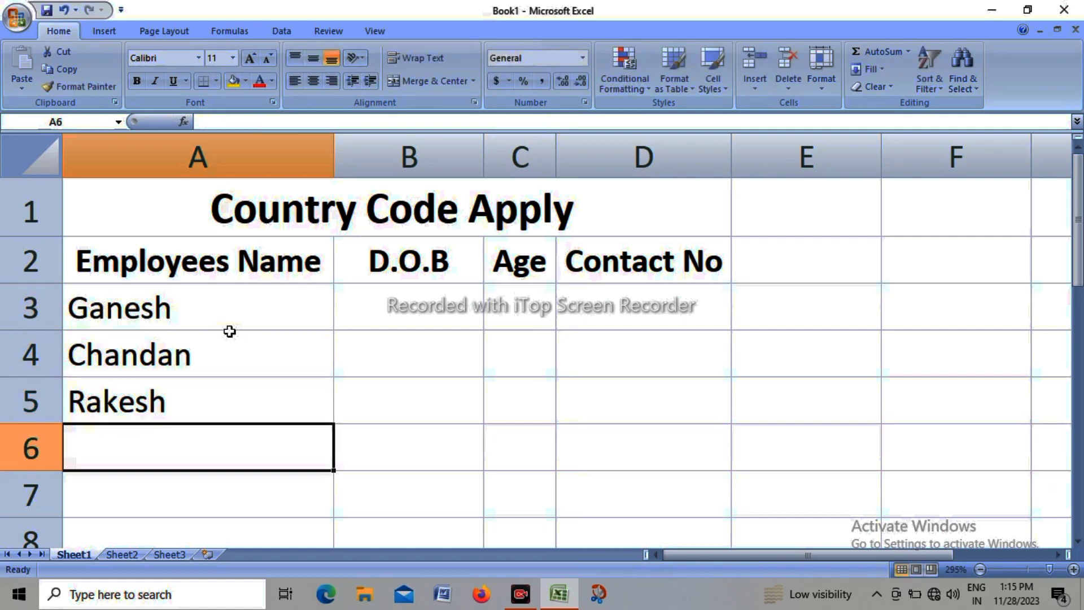
pyautogui.write('Vikash')
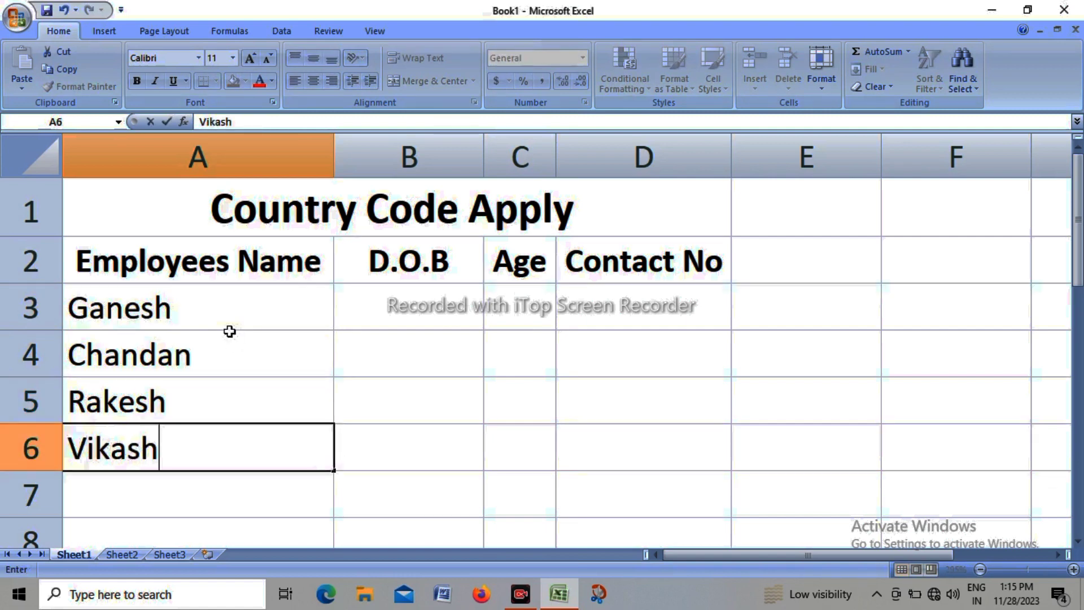
pyautogui.press('Return')
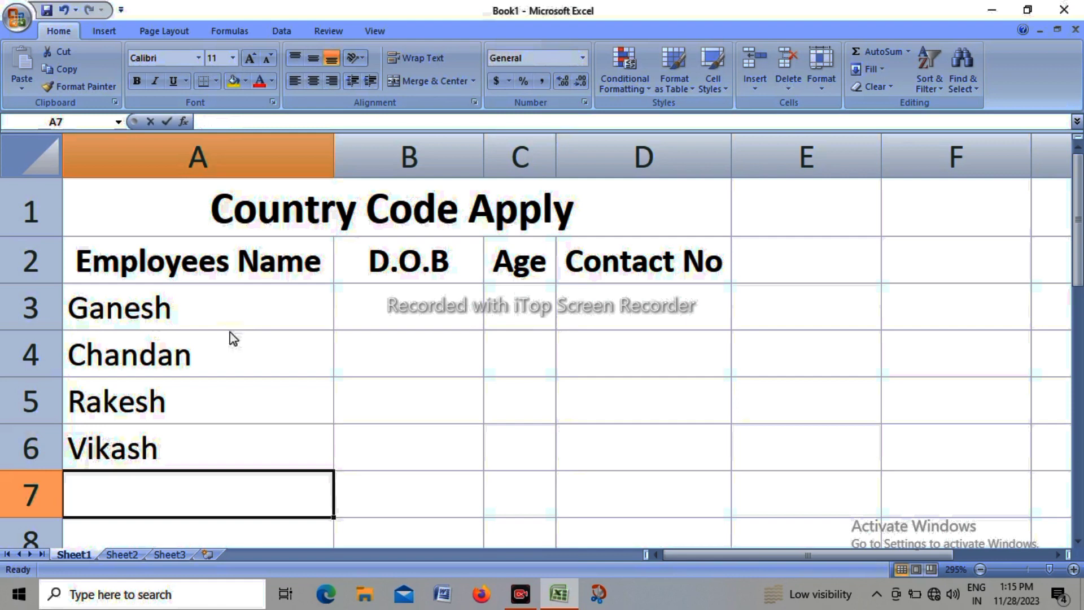
pyautogui.write('Sandeep')
pyautogui.press('Return')
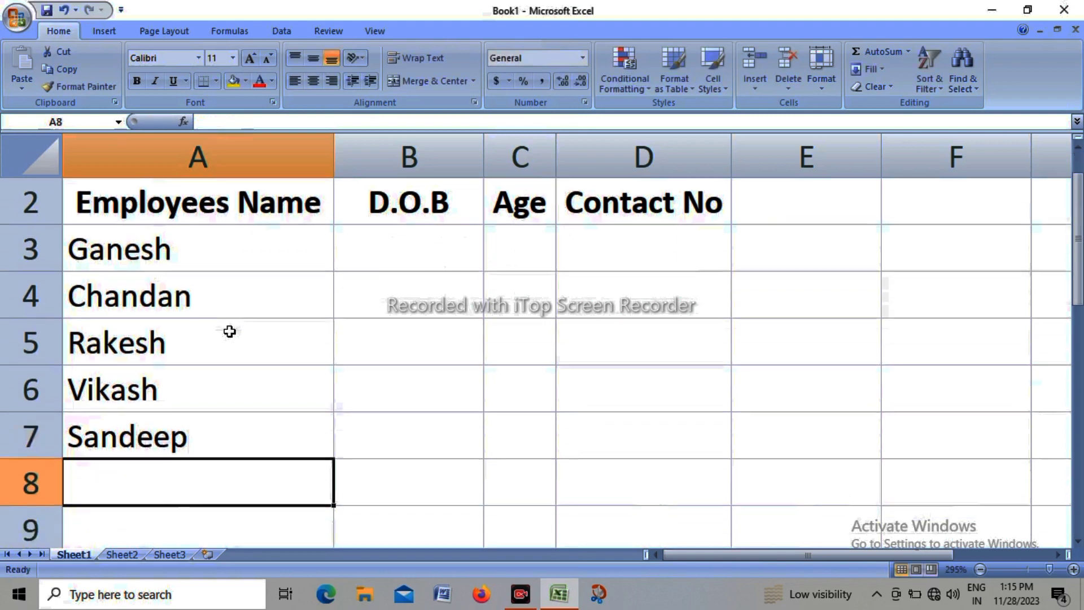
# Step: Give the merged title cell A1 an orange fill
pyautogui.click(214, 208)
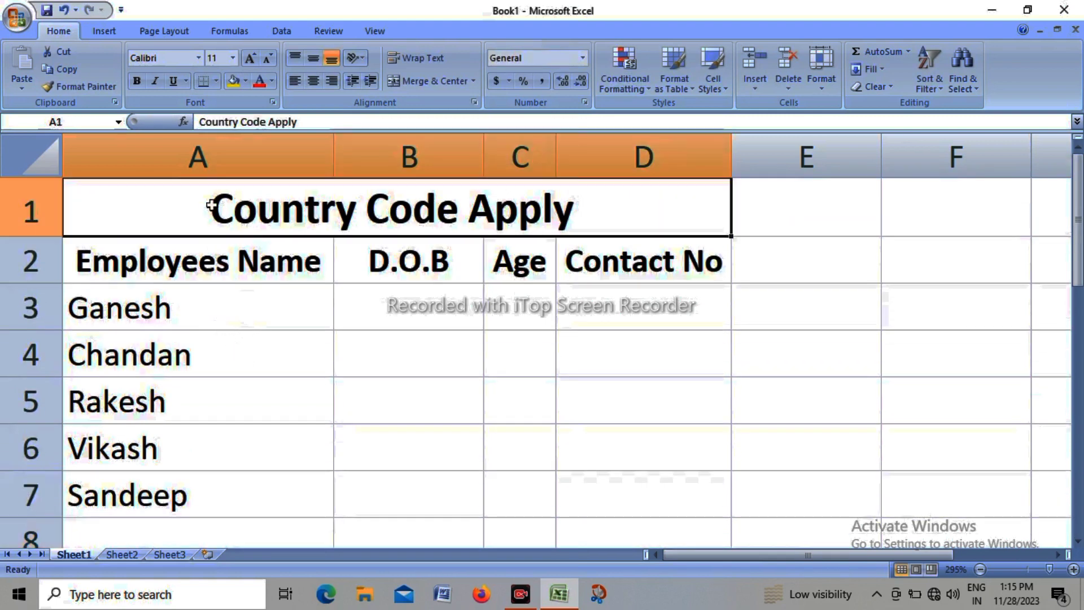
pyautogui.click(247, 82)
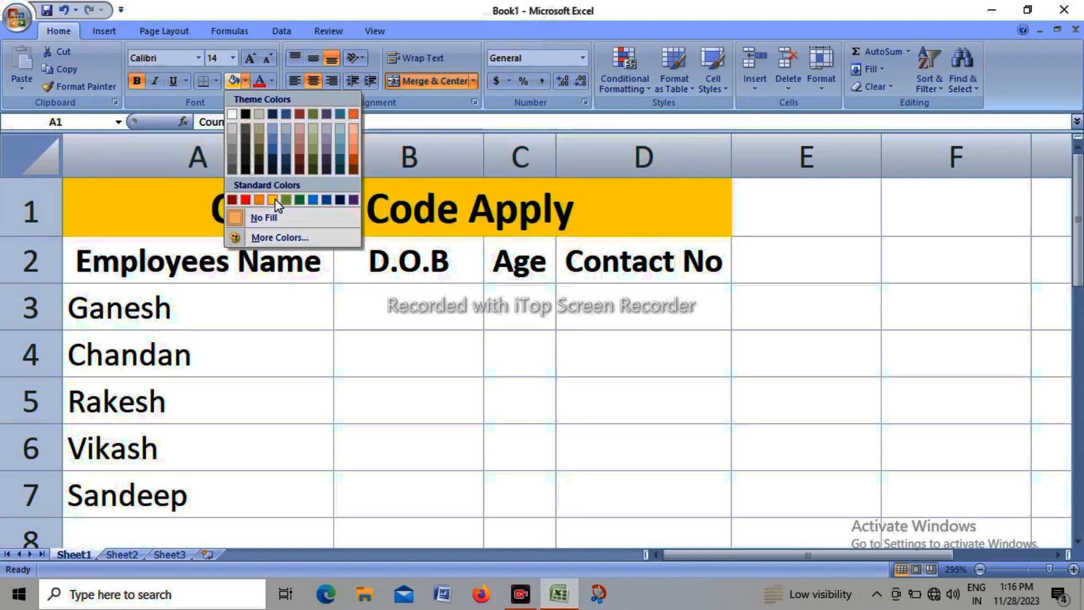
pyautogui.click(279, 199)
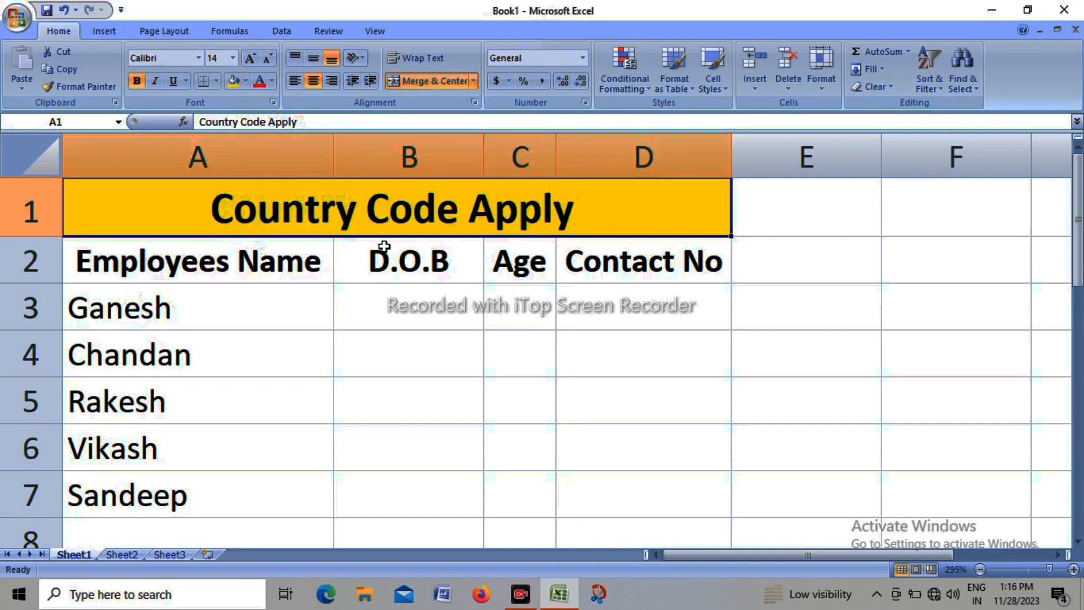
# Step: Give the header cells A2:D2 a blue-gray fill
pyautogui.moveTo(96, 269); pyautogui.dragTo(634, 259)
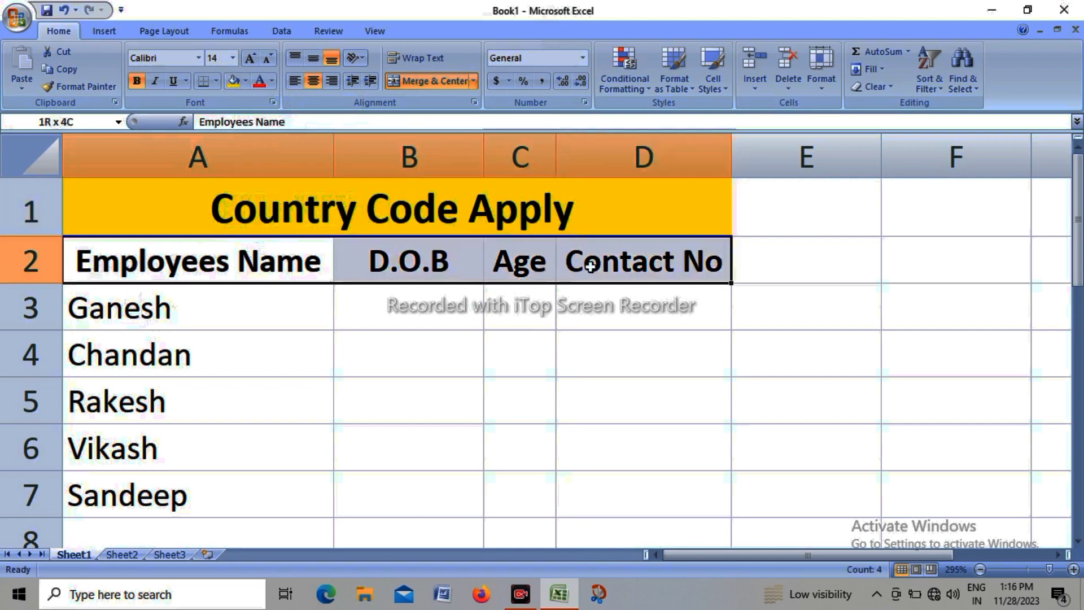
pyautogui.click(247, 85)
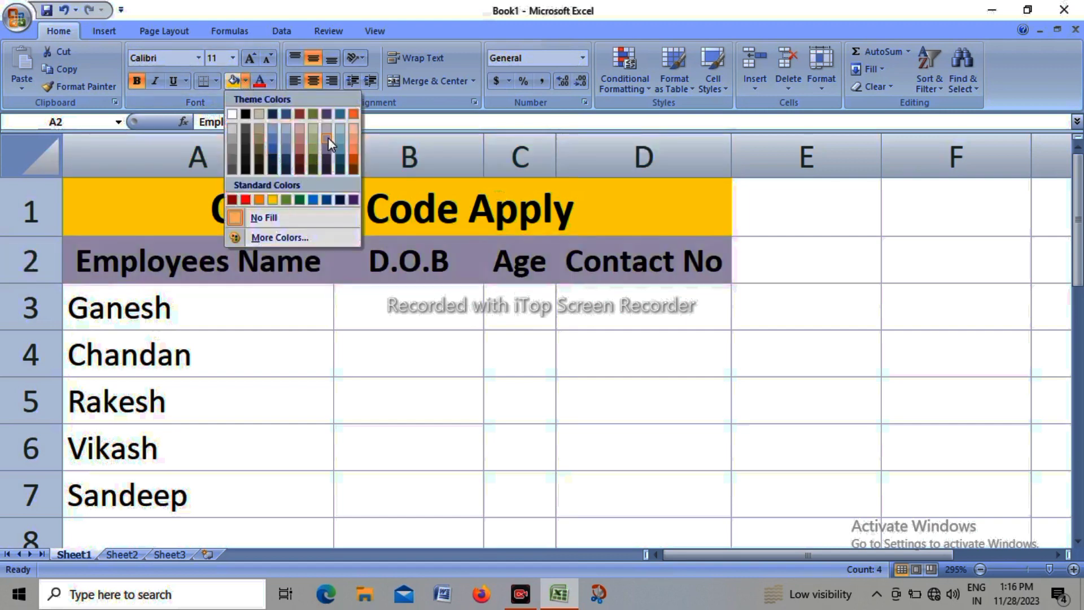
pyautogui.click(339, 147)
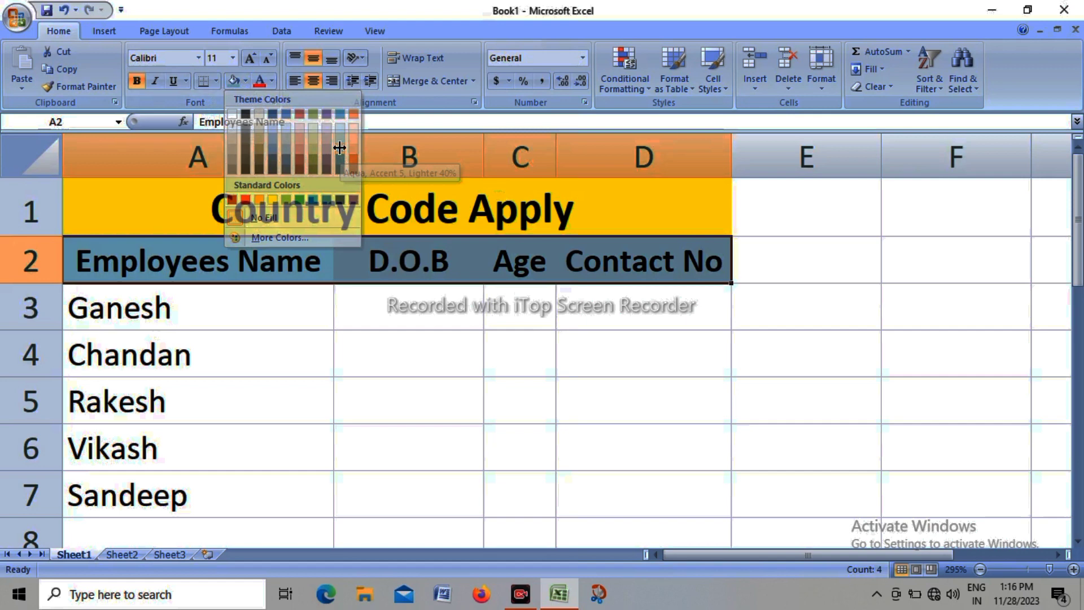
pyautogui.click(858, 241)
pyautogui.click(159, 207)
# Step: Apply All Borders to the table range A1:D7
pyautogui.moveTo(158, 208); pyautogui.dragTo(183, 483)
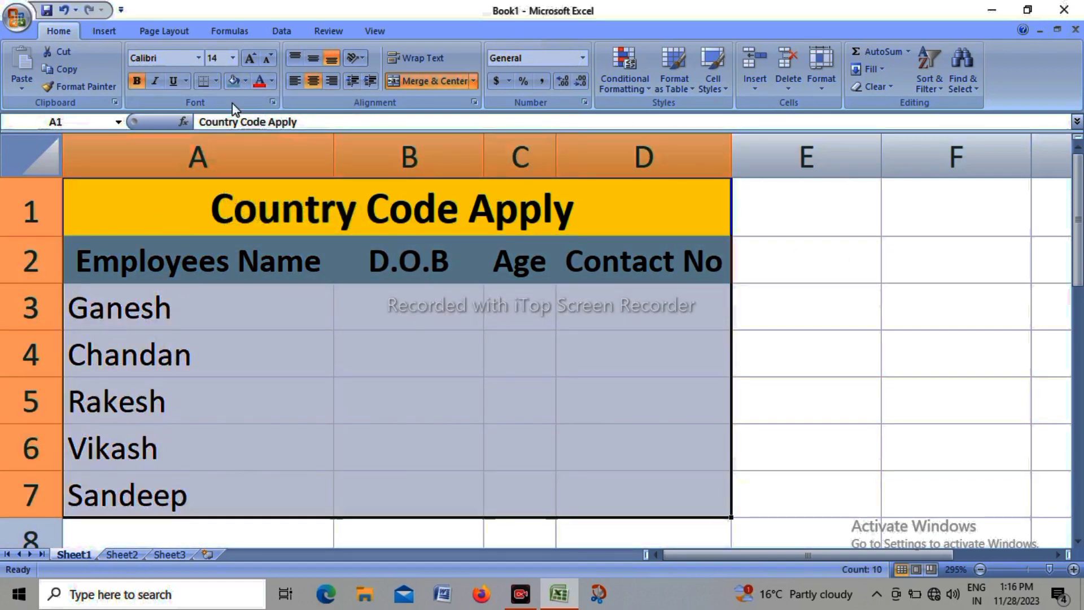
pyautogui.click(209, 80)
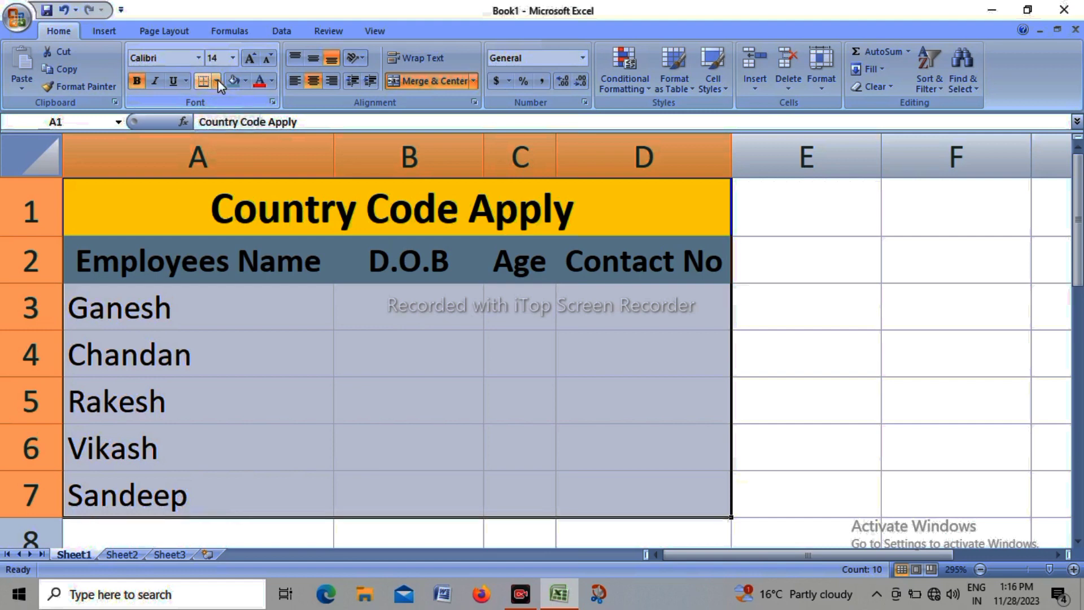
pyautogui.click(217, 80)
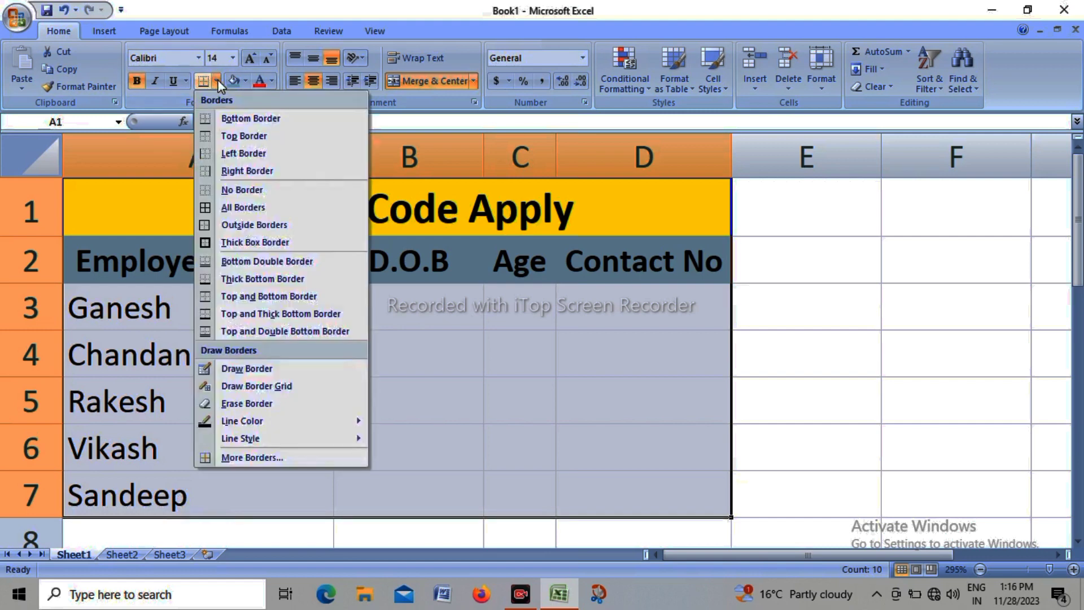
pyautogui.click(269, 207)
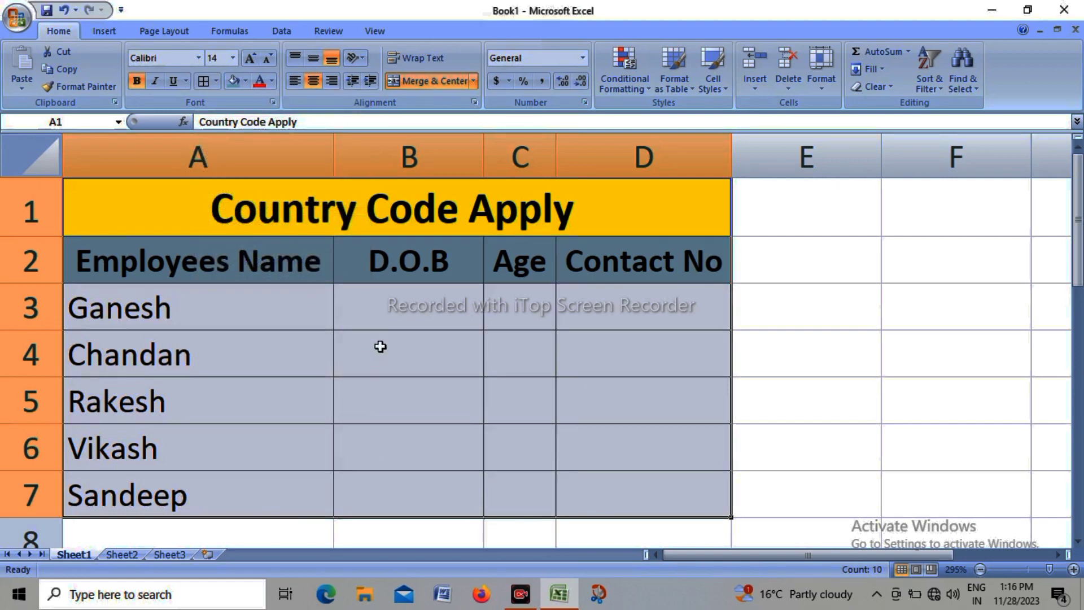
pyautogui.click(380, 301)
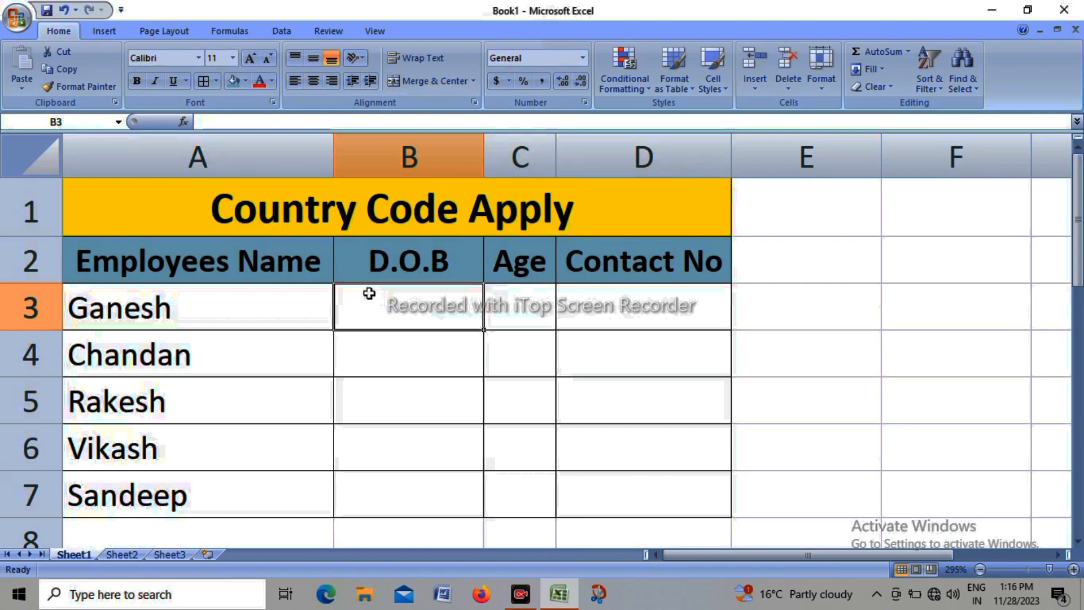
# Step: Enter birth dates 01-01-2001, 02-04-2004, 09-07-2003, 12-08-1997 and 11-06-1999 in B3 to B7
pyautogui.write('01')
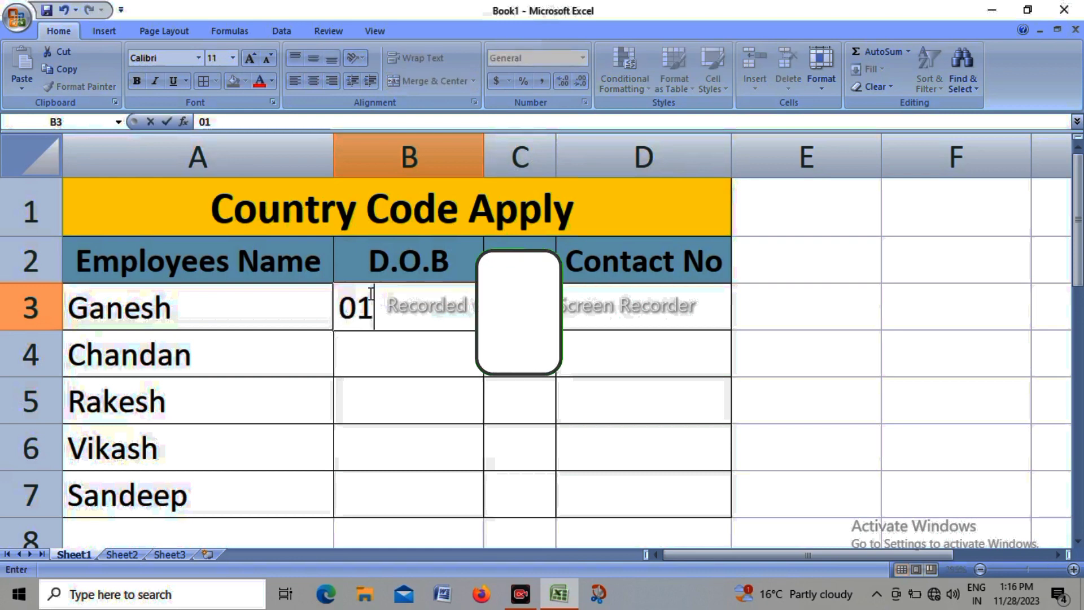
pyautogui.write('-01')
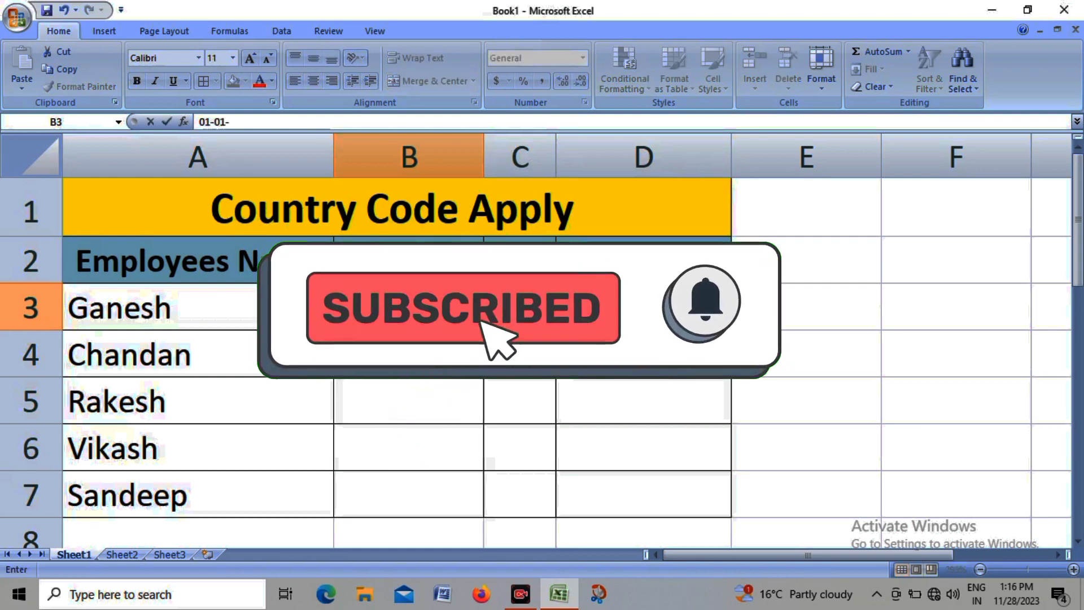
pyautogui.write('-2001')
pyautogui.press('Return')
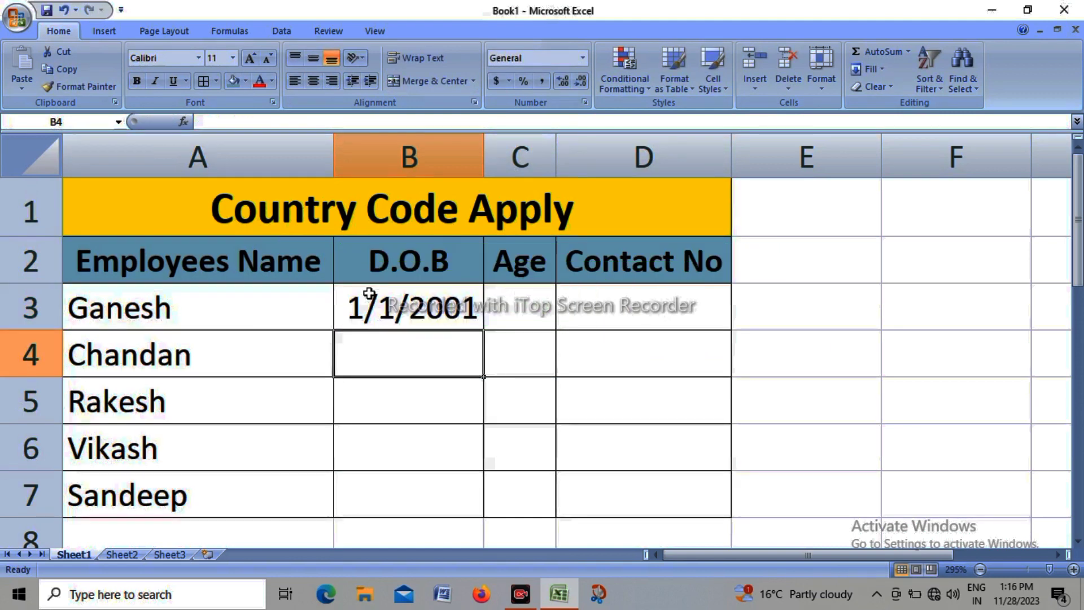
pyautogui.write('02-')
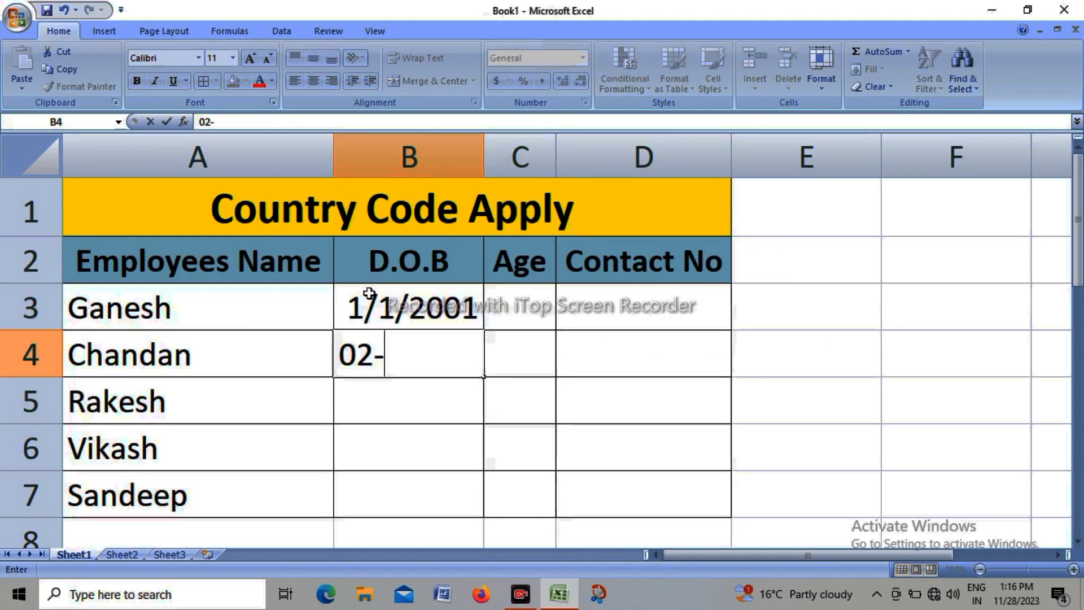
pyautogui.write('04-')
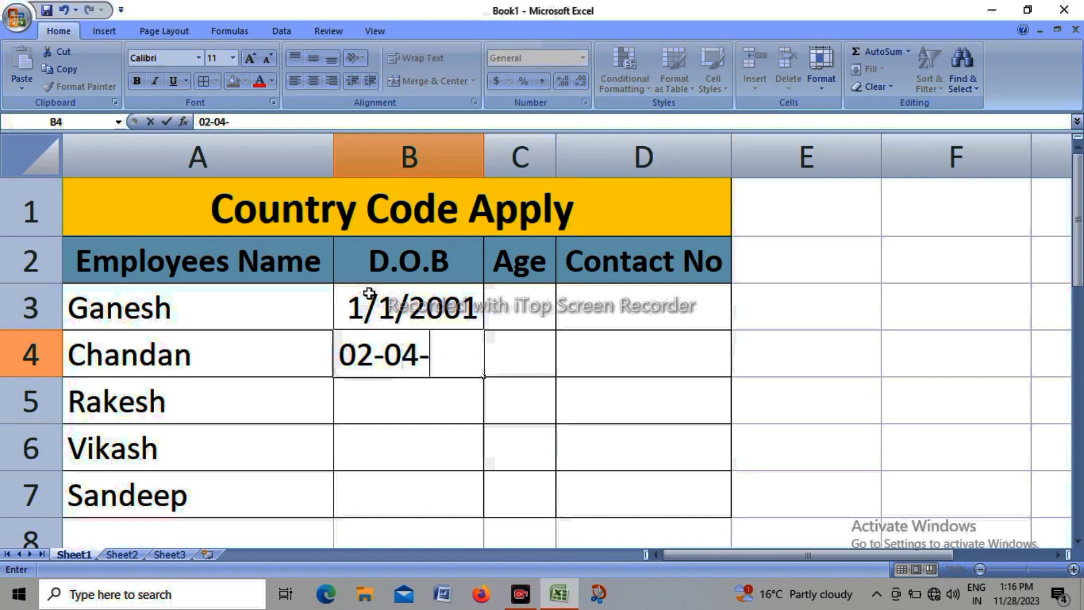
pyautogui.write('200')
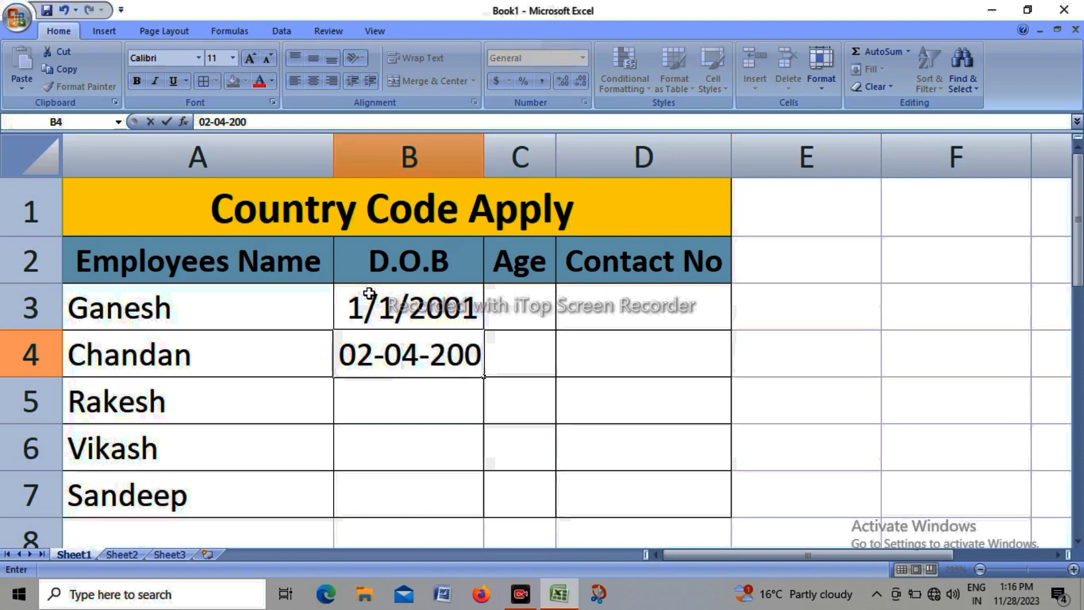
pyautogui.write('4')
pyautogui.press('Return')
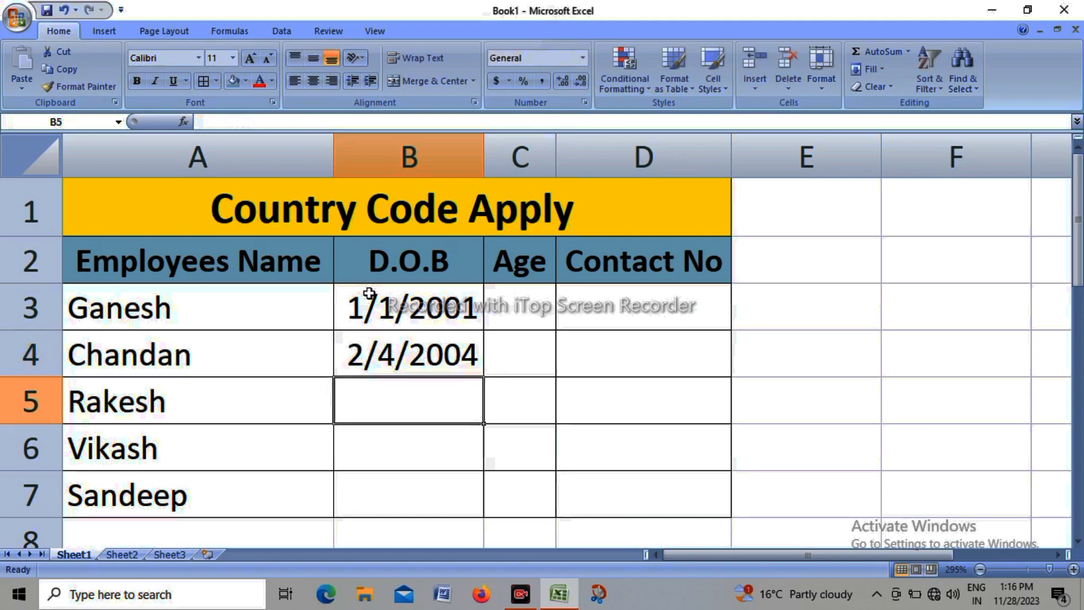
pyautogui.write('0')
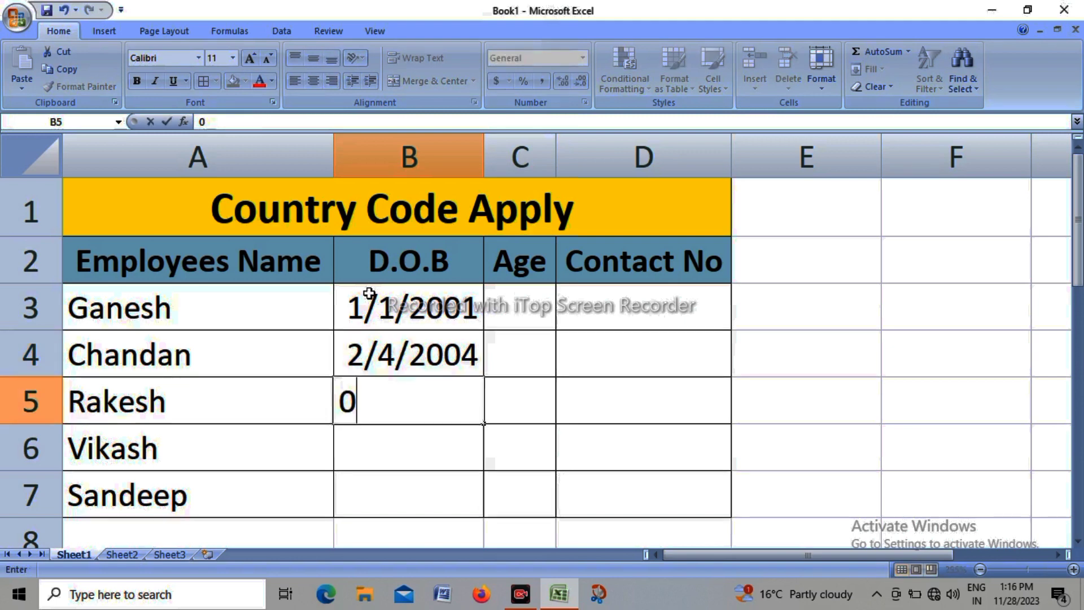
pyautogui.write('9-0')
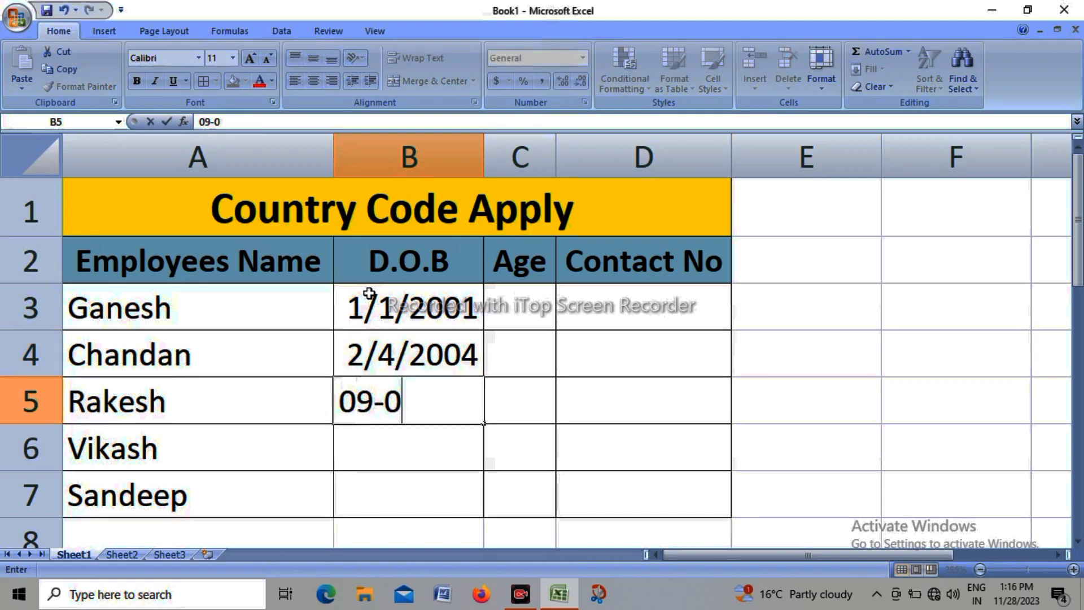
pyautogui.write('7-')
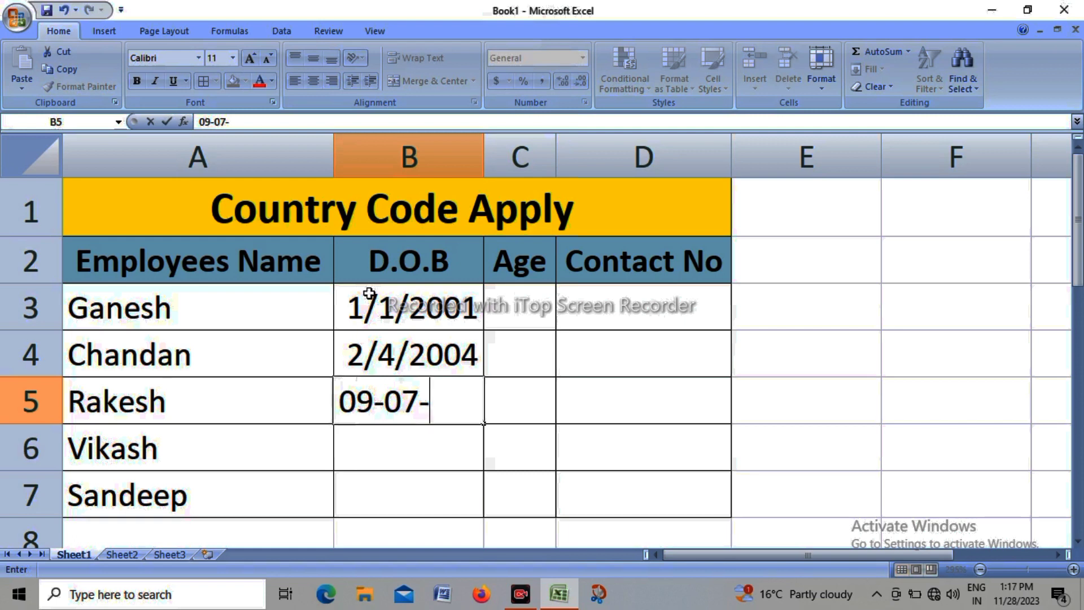
pyautogui.write('20')
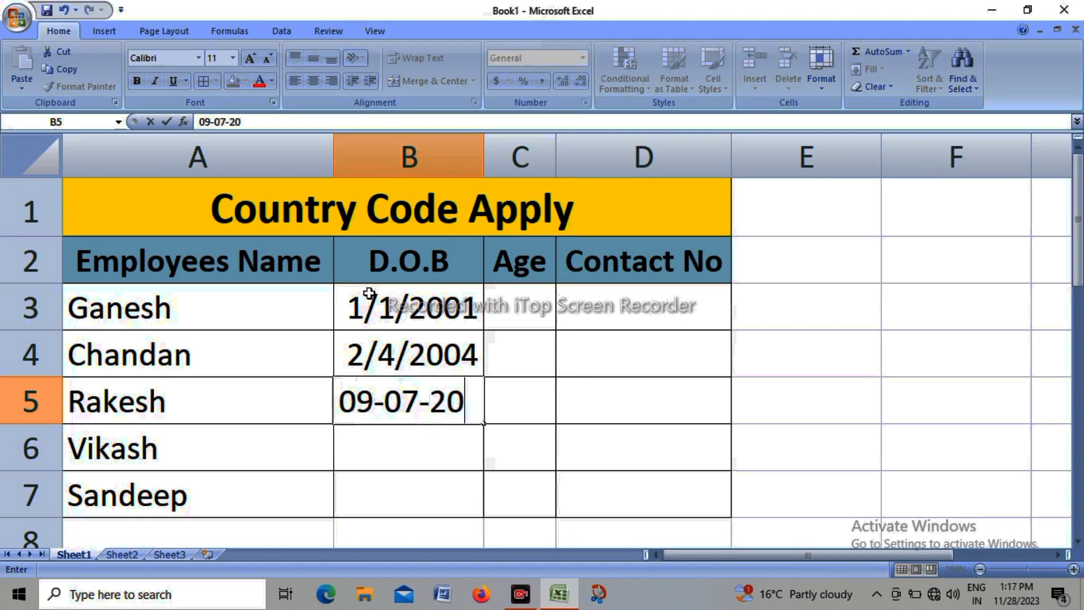
pyautogui.write('03')
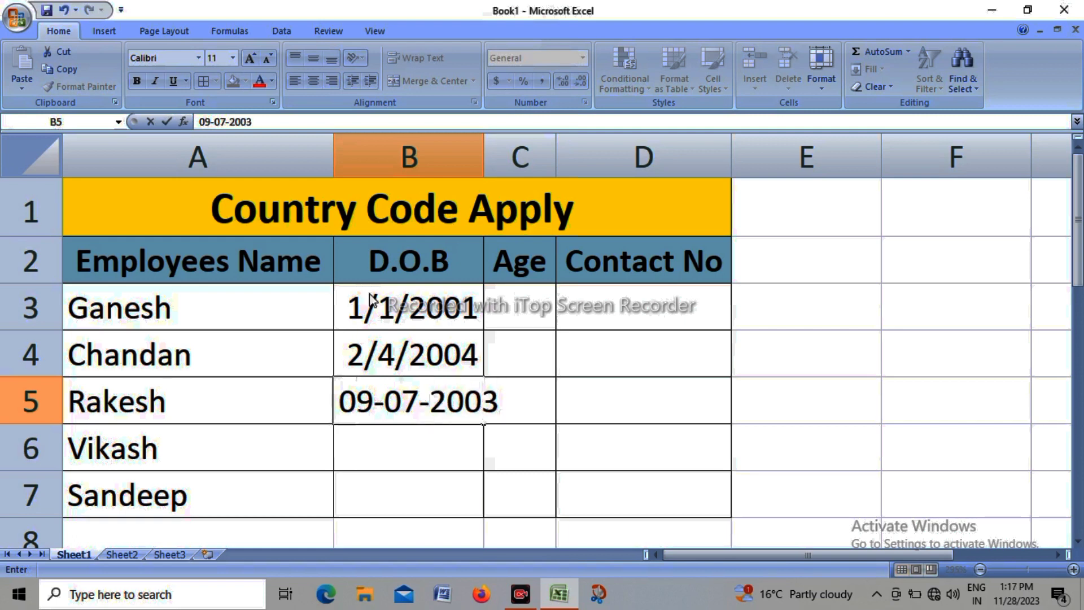
pyautogui.press('Return')
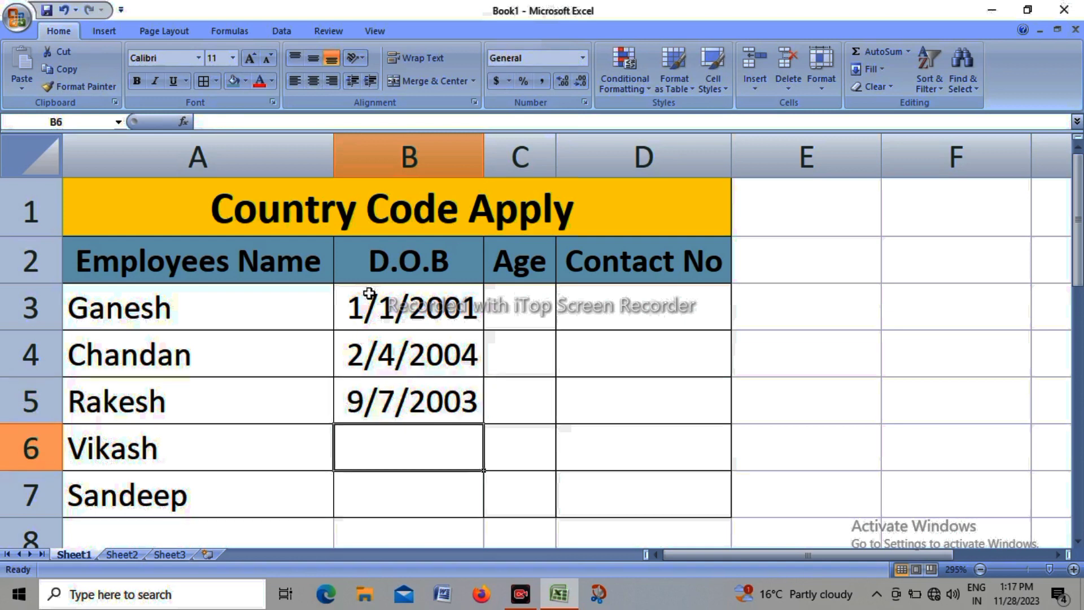
pyautogui.write('12')
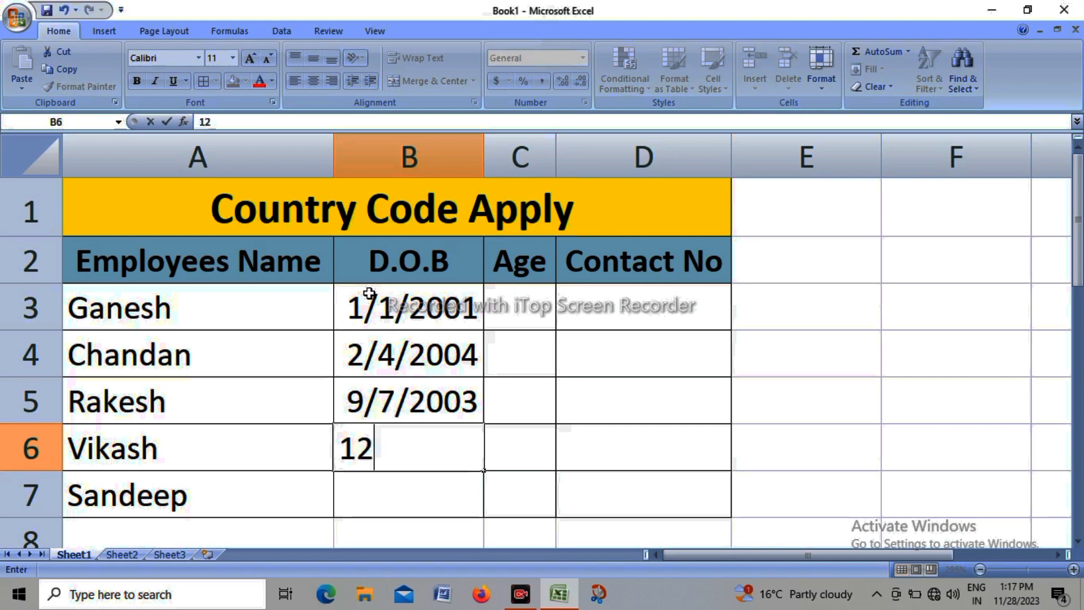
pyautogui.write('-0')
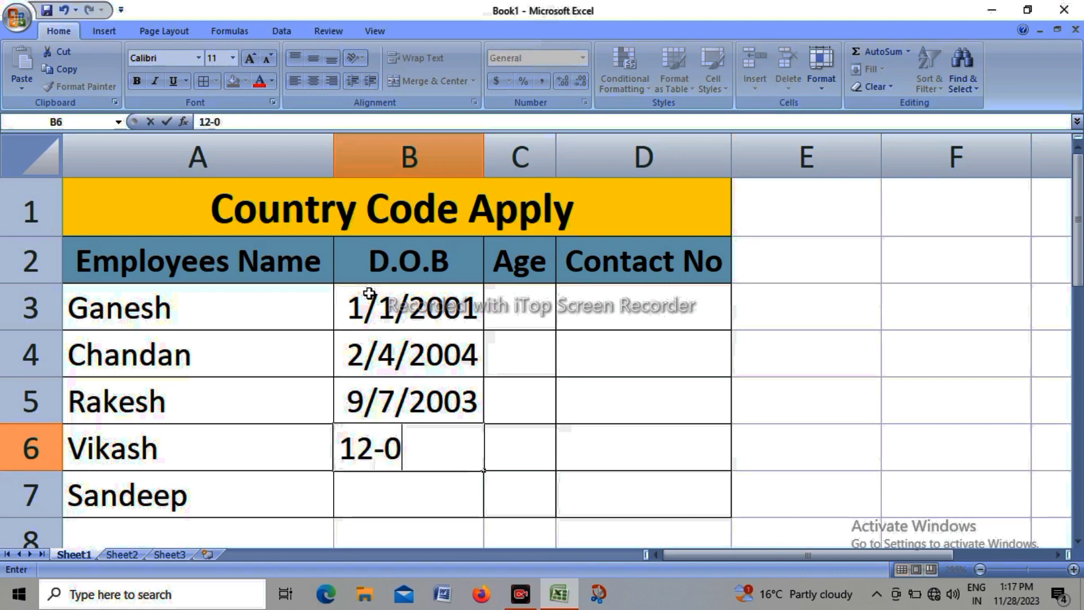
pyautogui.write('8-1')
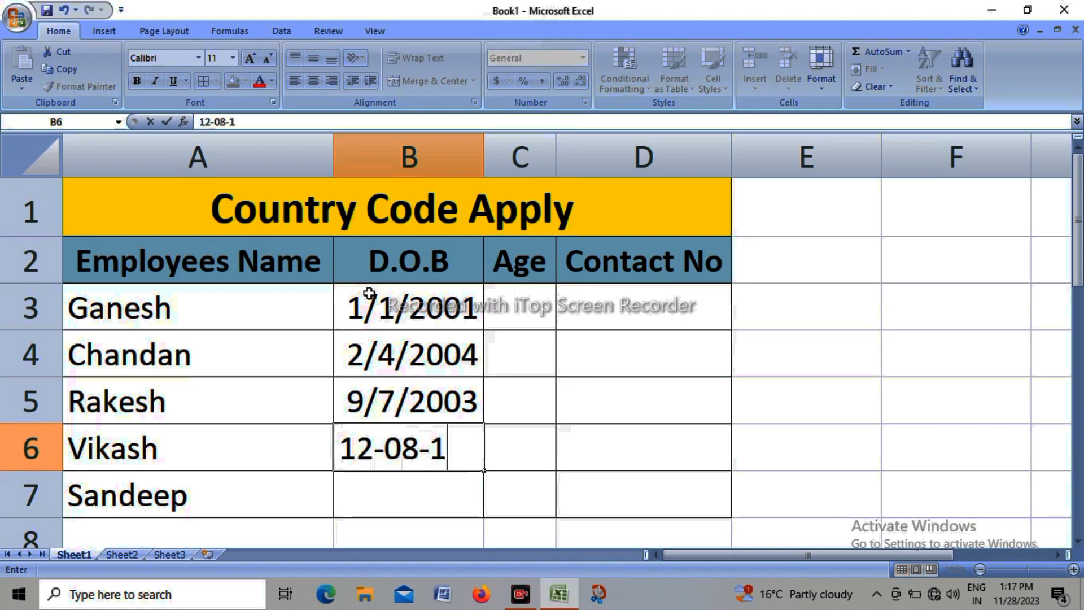
pyautogui.write('997')
pyautogui.press('Return')
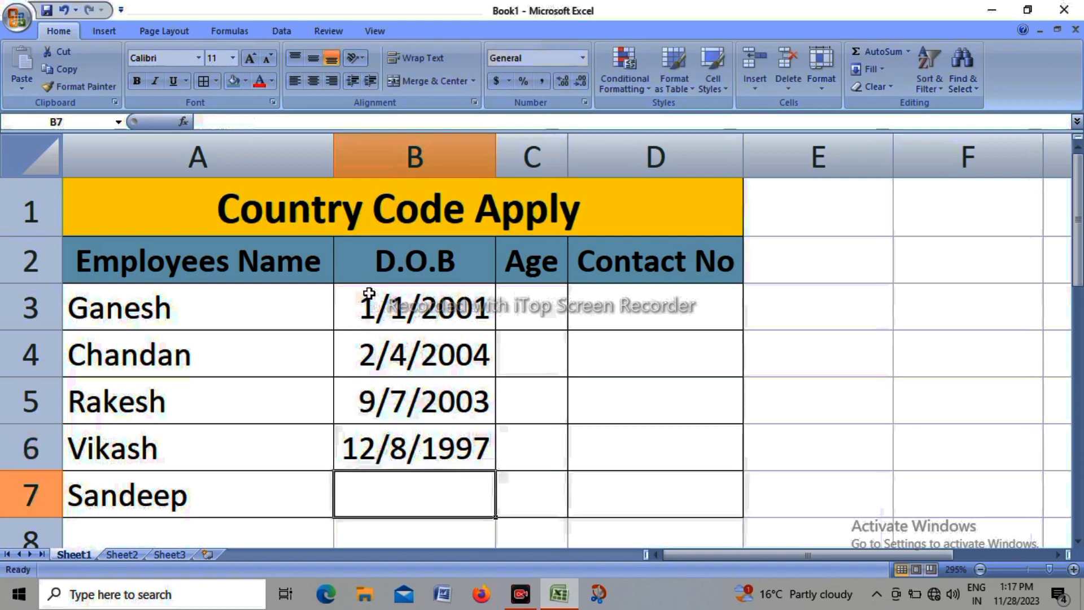
pyautogui.write('11')
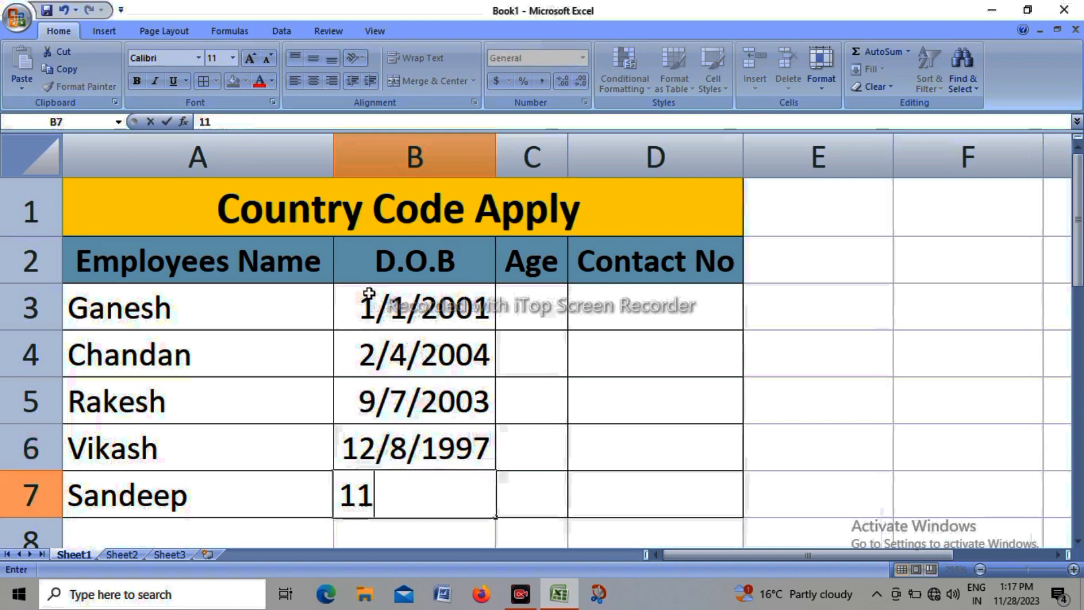
pyautogui.write('-0')
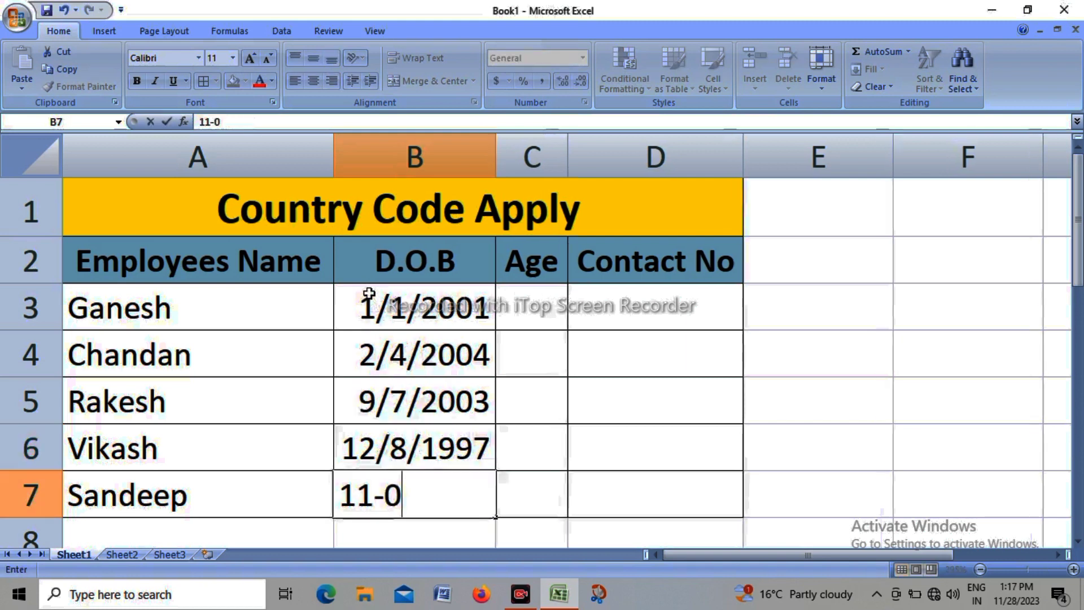
pyautogui.write('6-')
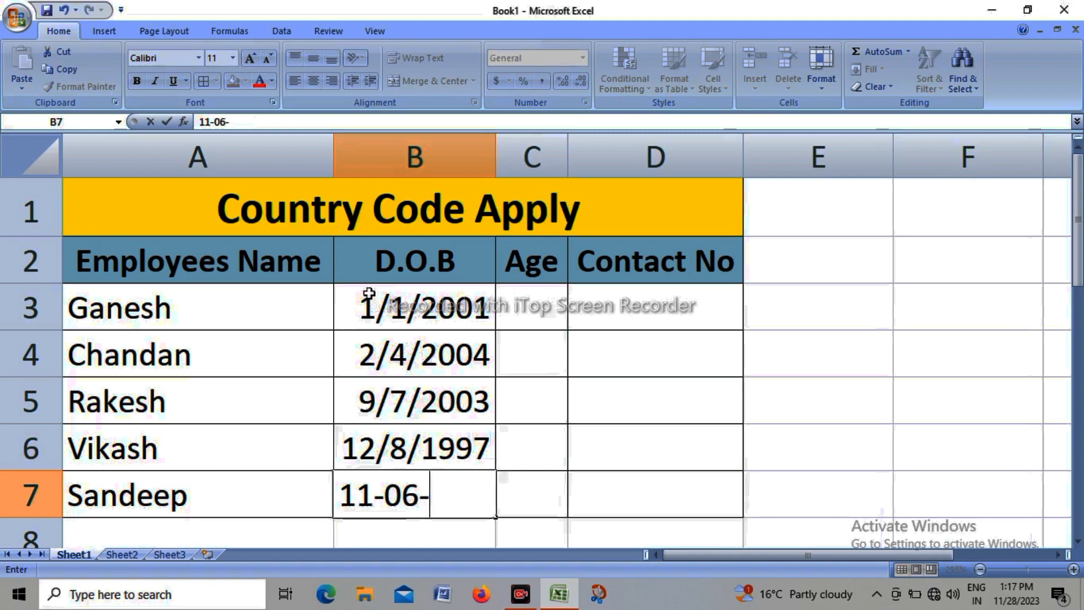
pyautogui.write('1999')
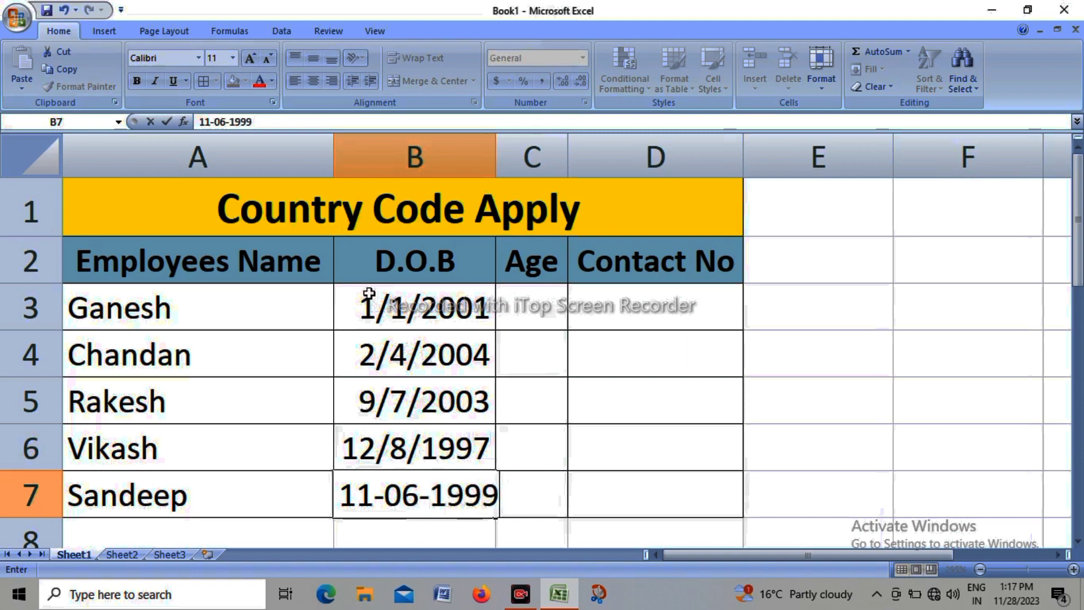
pyautogui.press('Return')
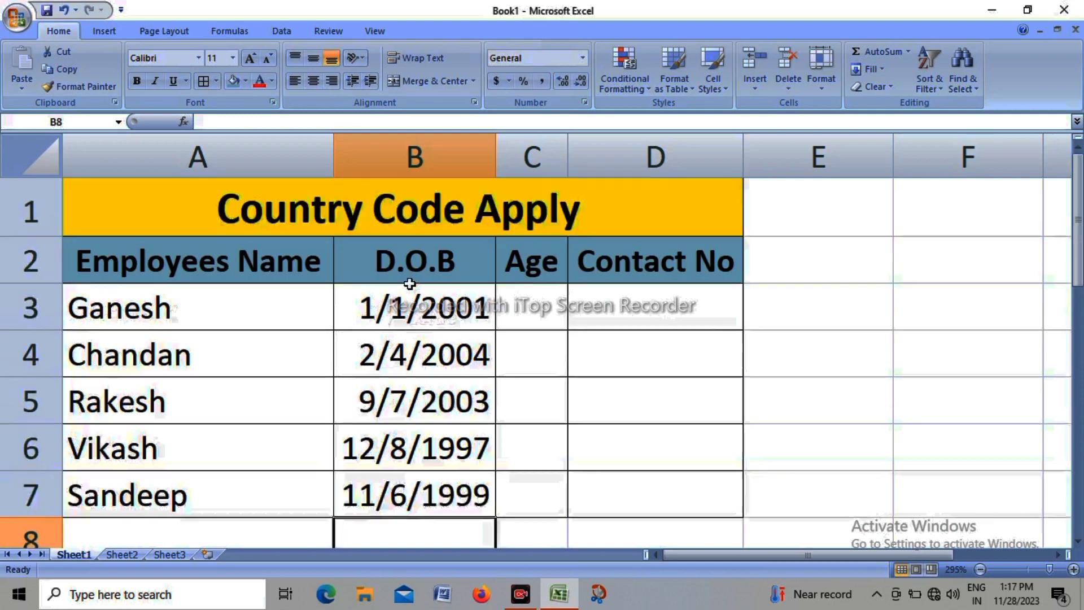
pyautogui.scroll(1, 410, 283)
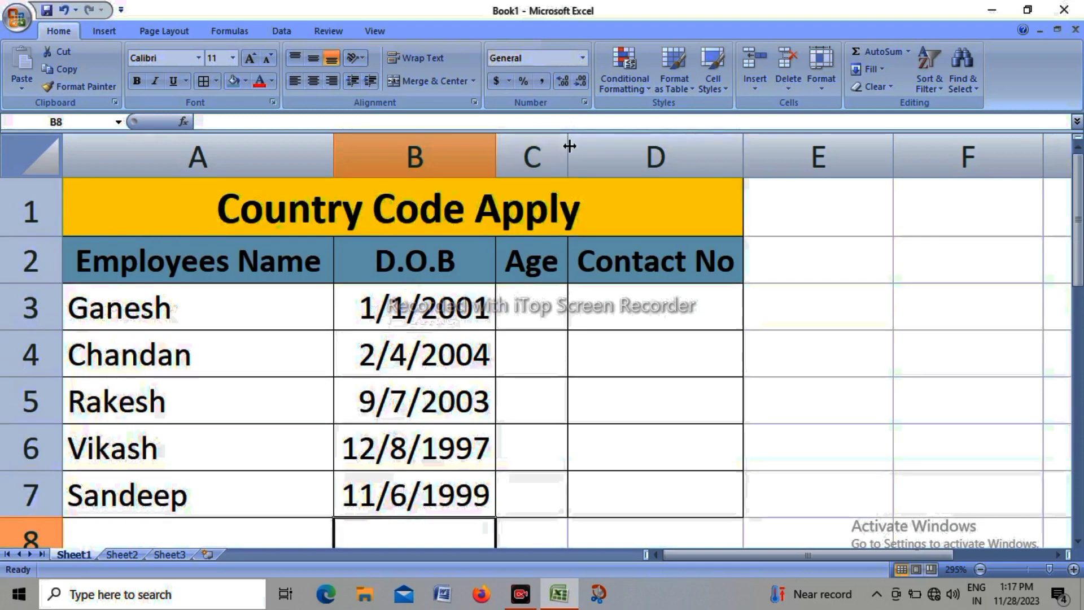
# Step: Widen the Age column C and select its first cell, C3
pyautogui.moveTo(568, 147); pyautogui.dragTo(594, 146)
pyautogui.click(795, 307)
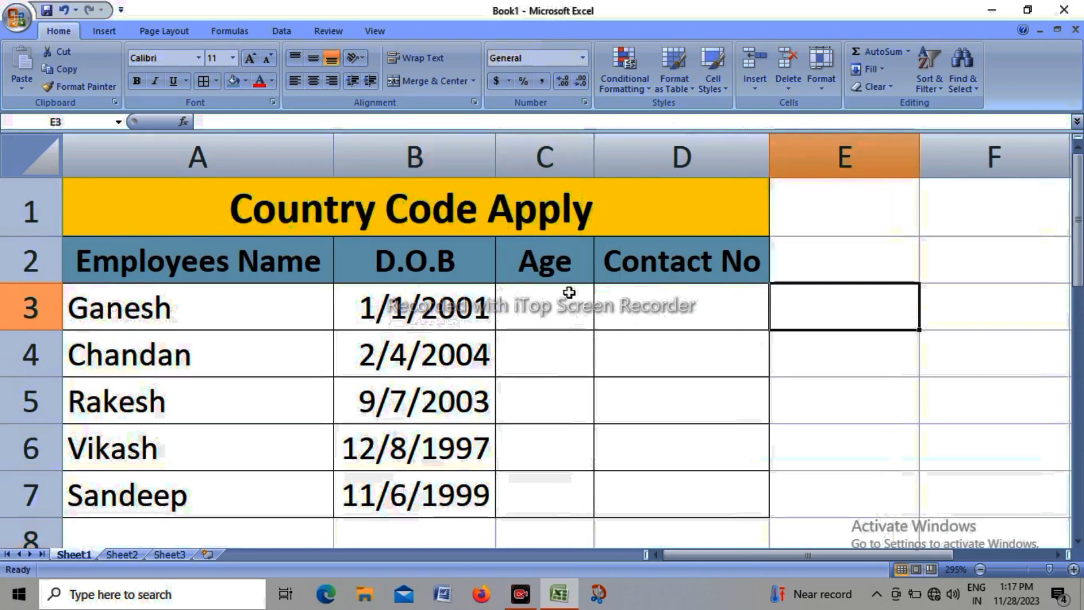
pyautogui.click(511, 296)
pyautogui.click(467, 307)
pyautogui.click(460, 412)
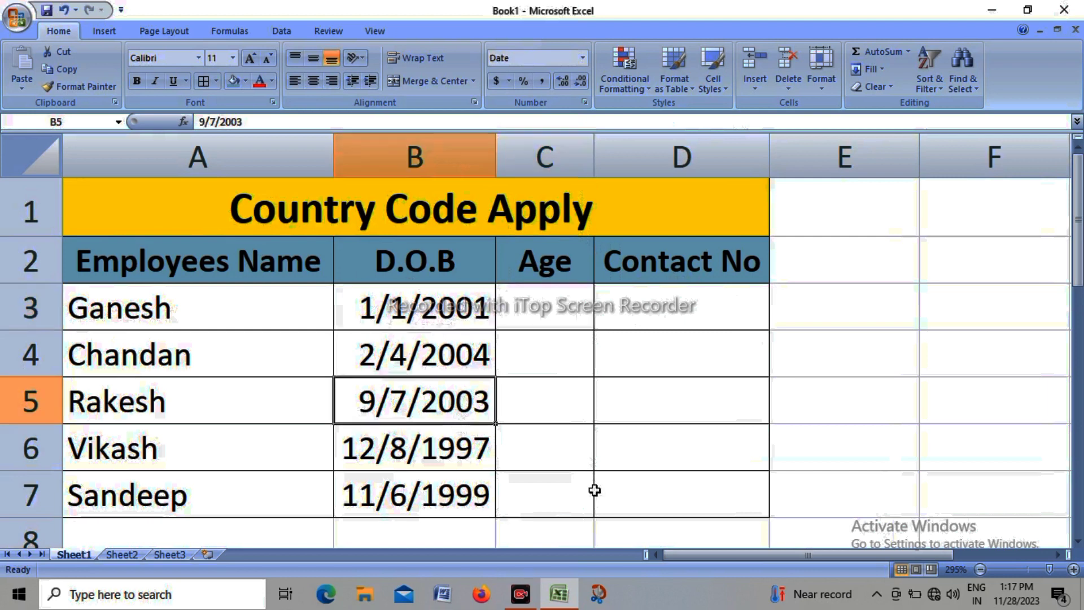
pyautogui.click(646, 314)
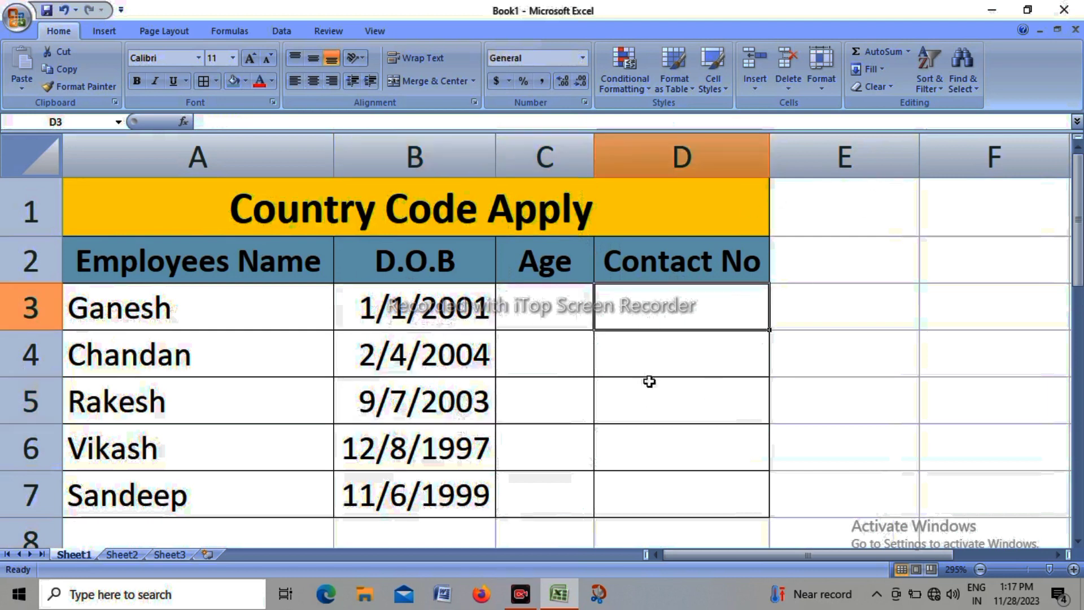
pyautogui.click(963, 250)
pyautogui.click(686, 310)
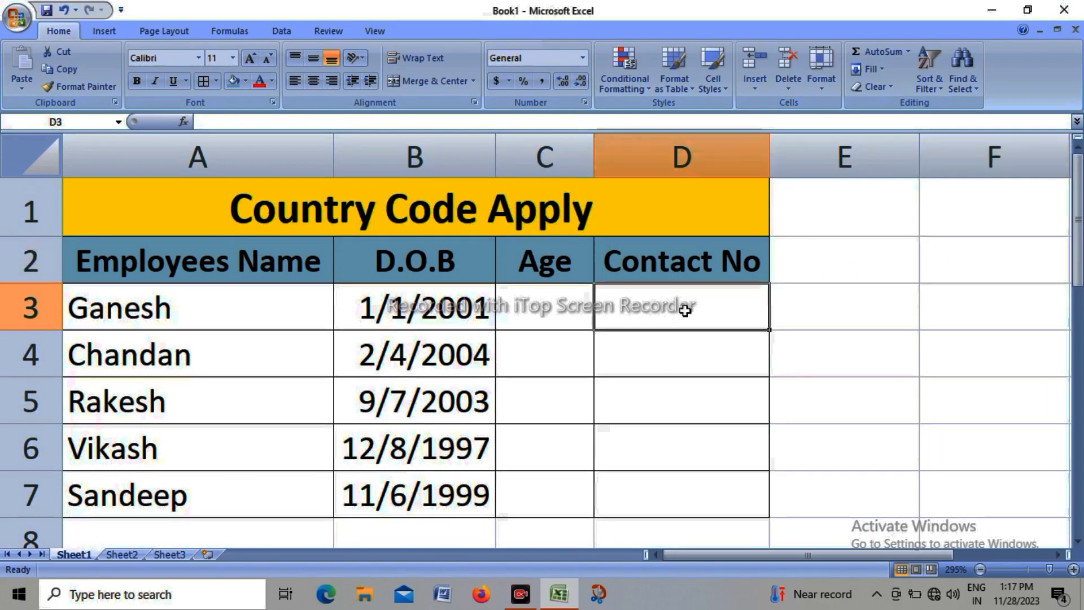
pyautogui.click(903, 301)
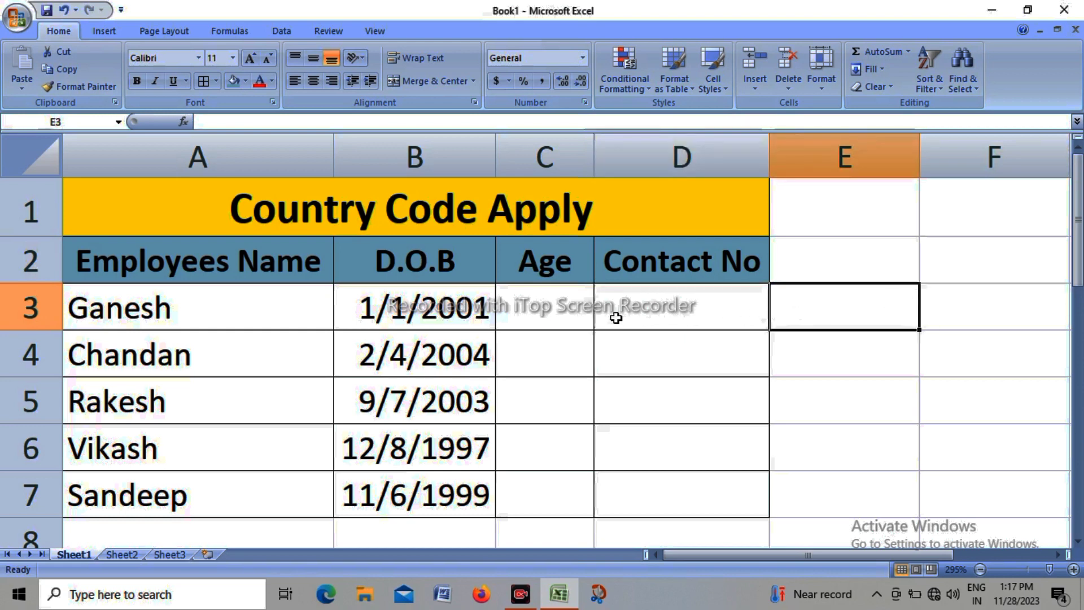
pyautogui.click(503, 300)
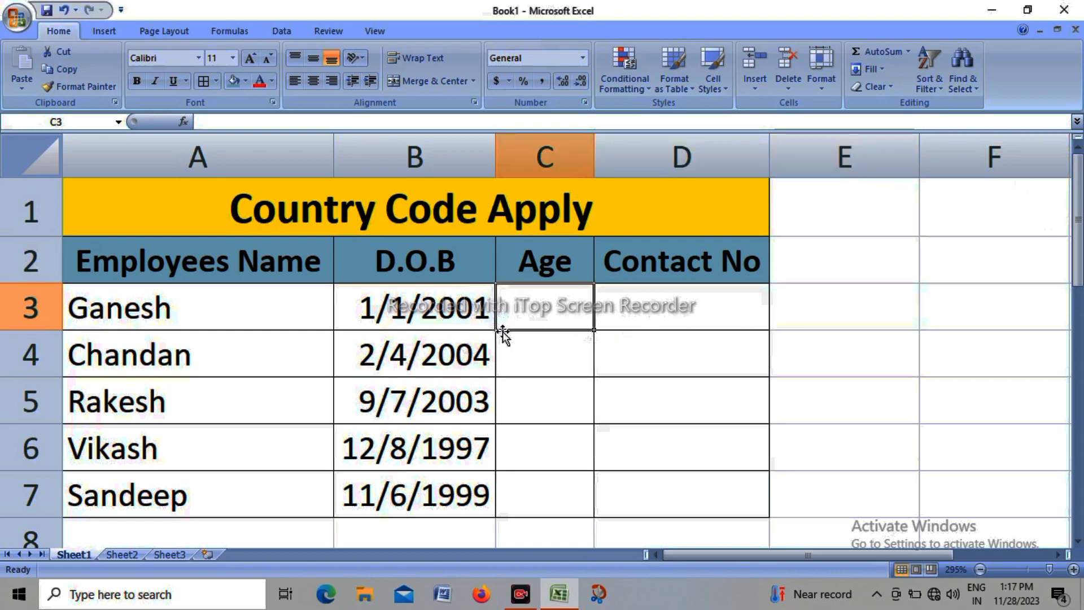
pyautogui.click(818, 295)
pyautogui.click(559, 302)
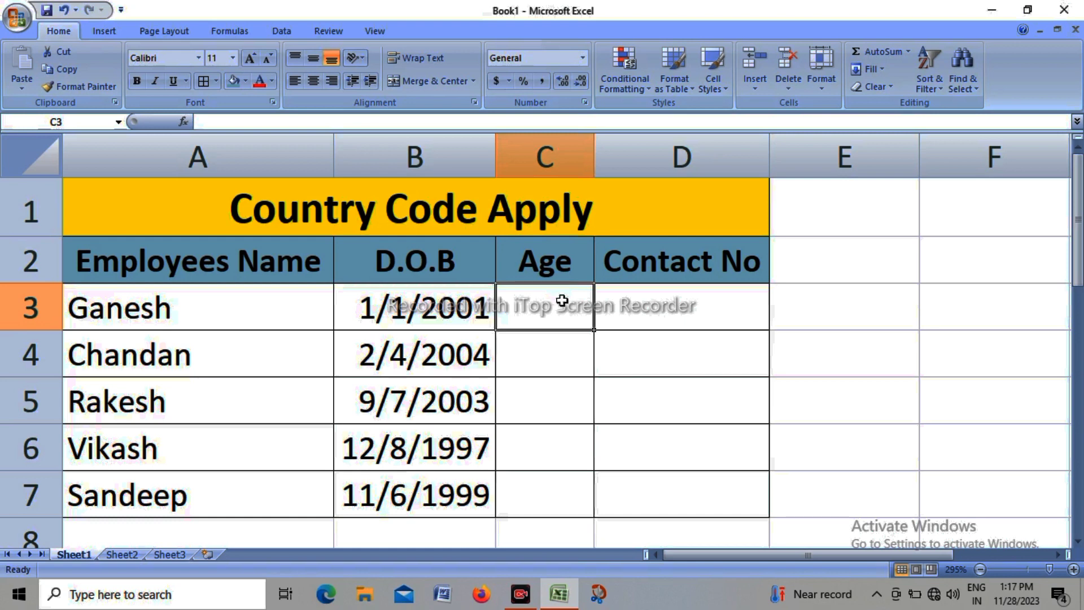
# Step: Enter =DATEDIF(B3,TODAY(),"y") in C3 and accept Excel's proposed correction
pyautogui.write('=')
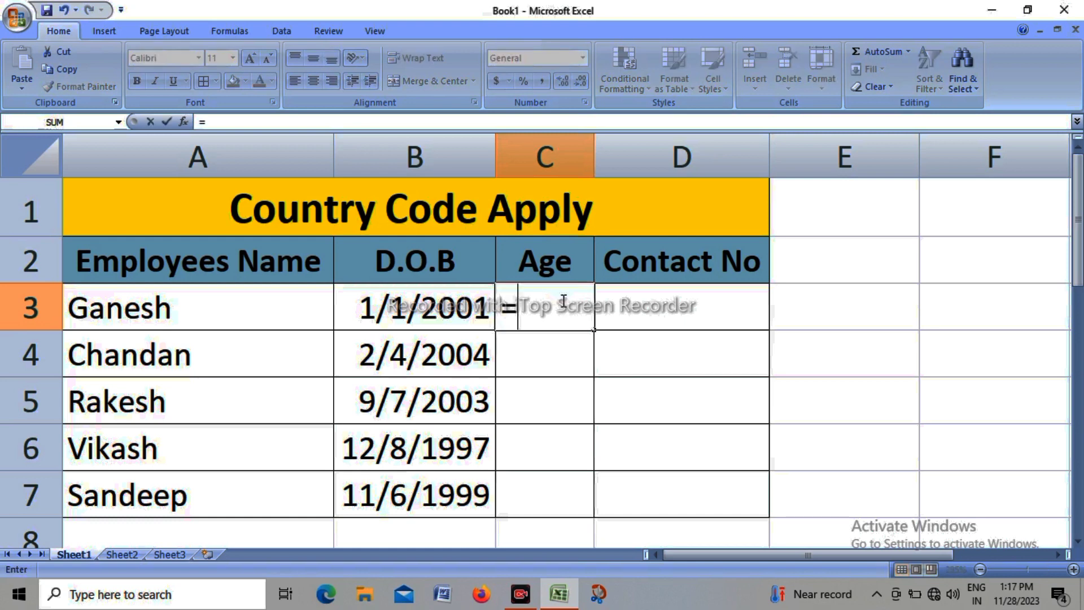
pyautogui.write('date')
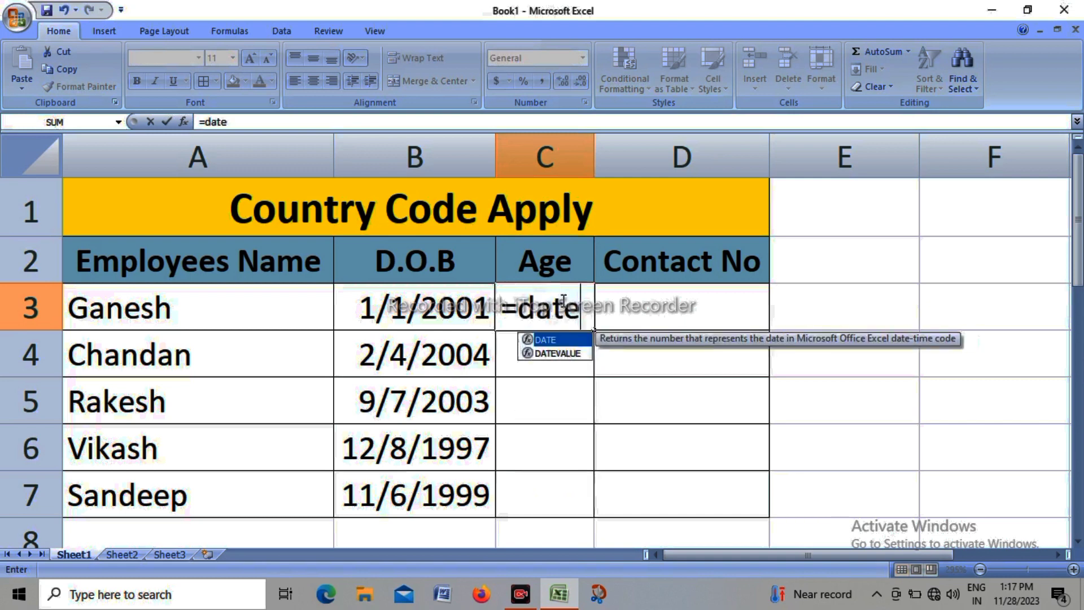
pyautogui.write('d')
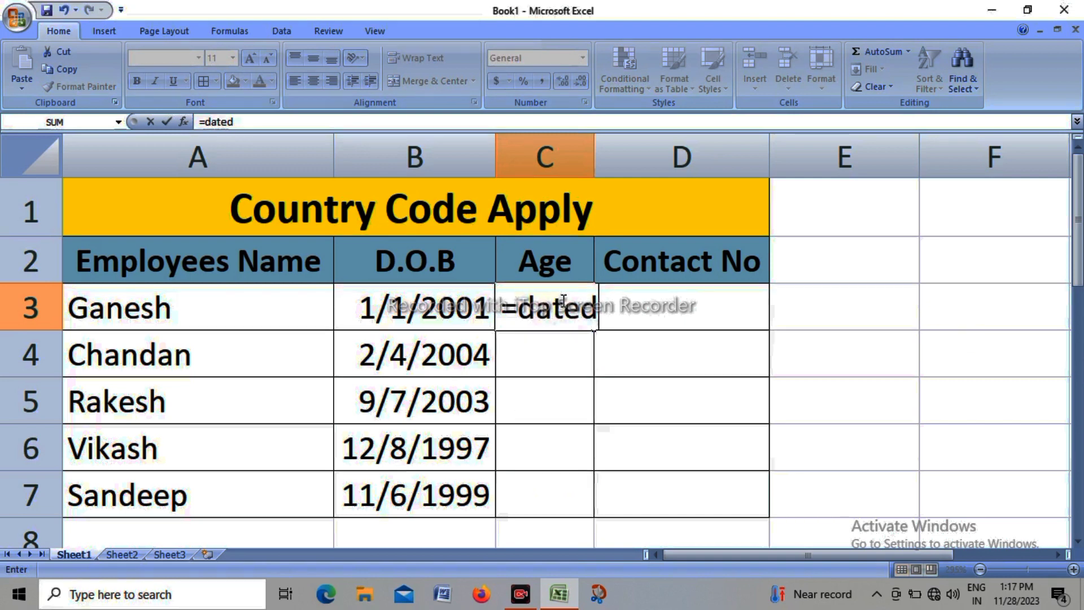
pyautogui.write('if(')
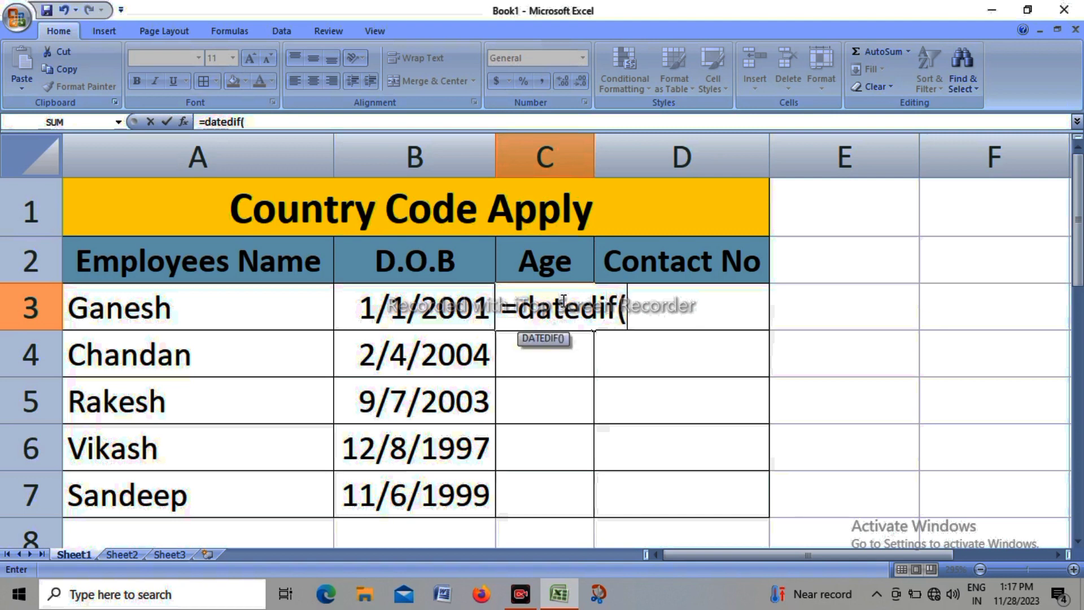
pyautogui.click(375, 311)
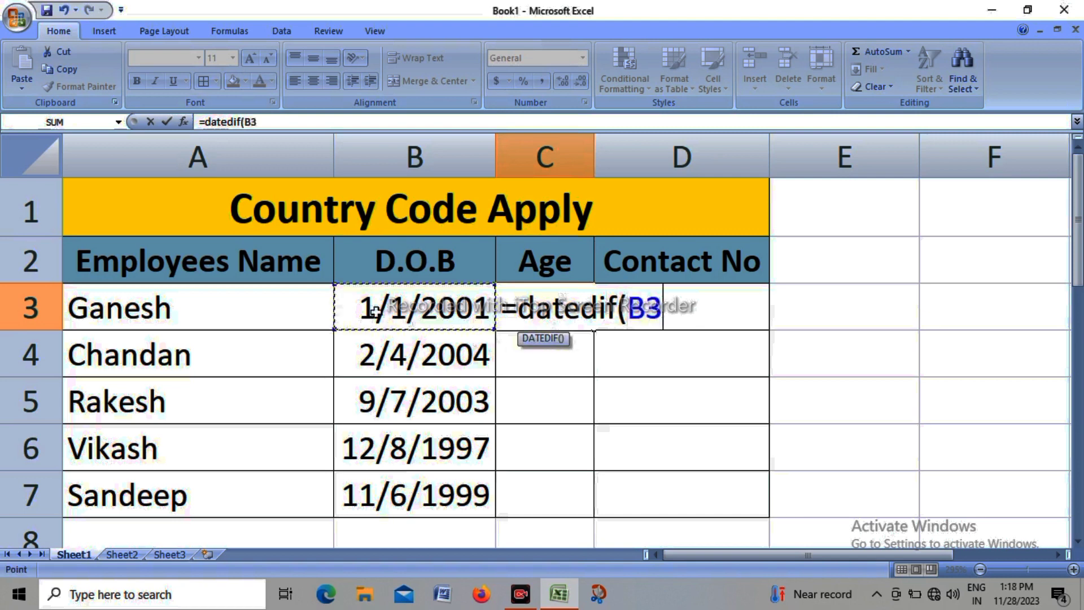
pyautogui.write(',')
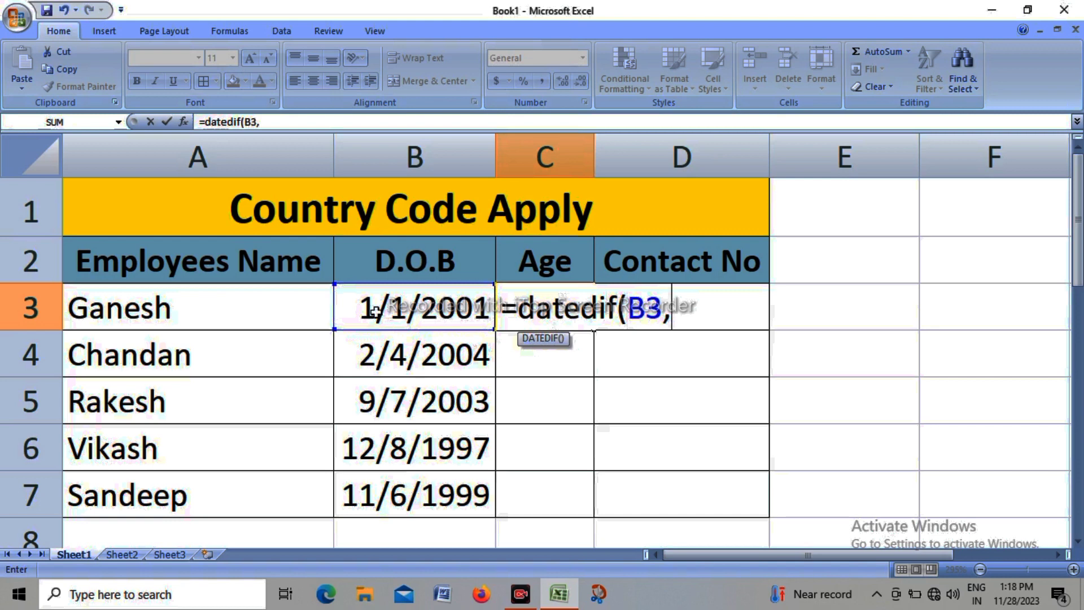
pyautogui.write('today')
pyautogui.press('Tab')
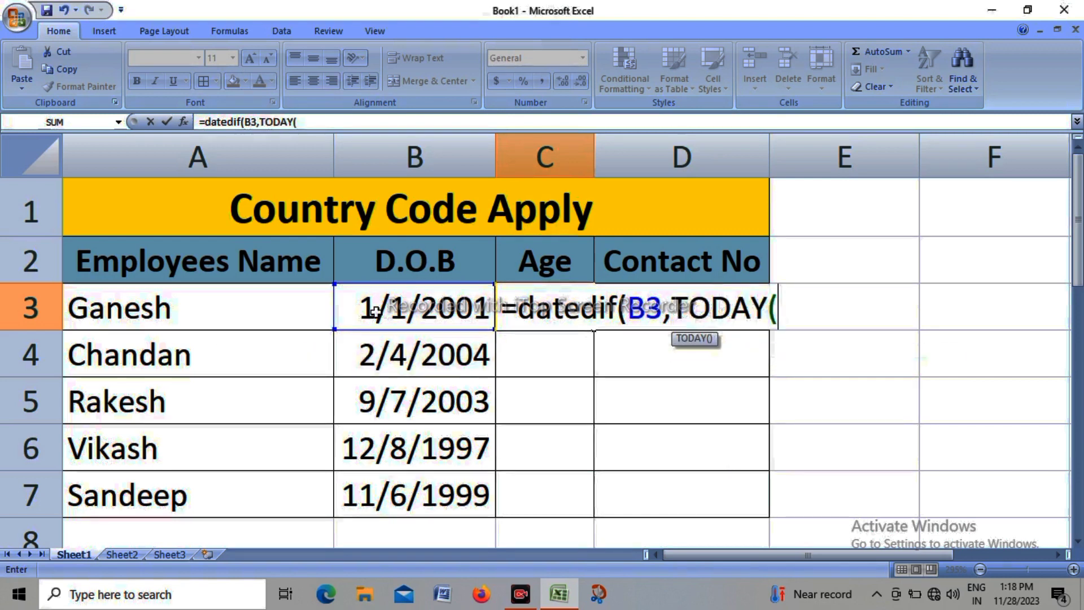
pyautogui.write(')')
pyautogui.write(',')
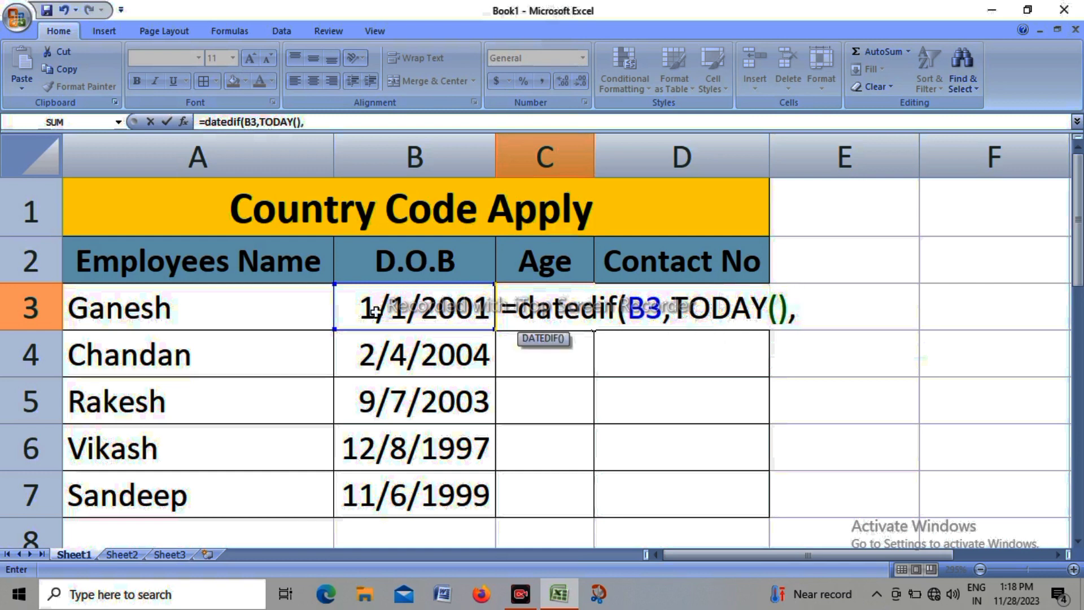
pyautogui.write('"y')
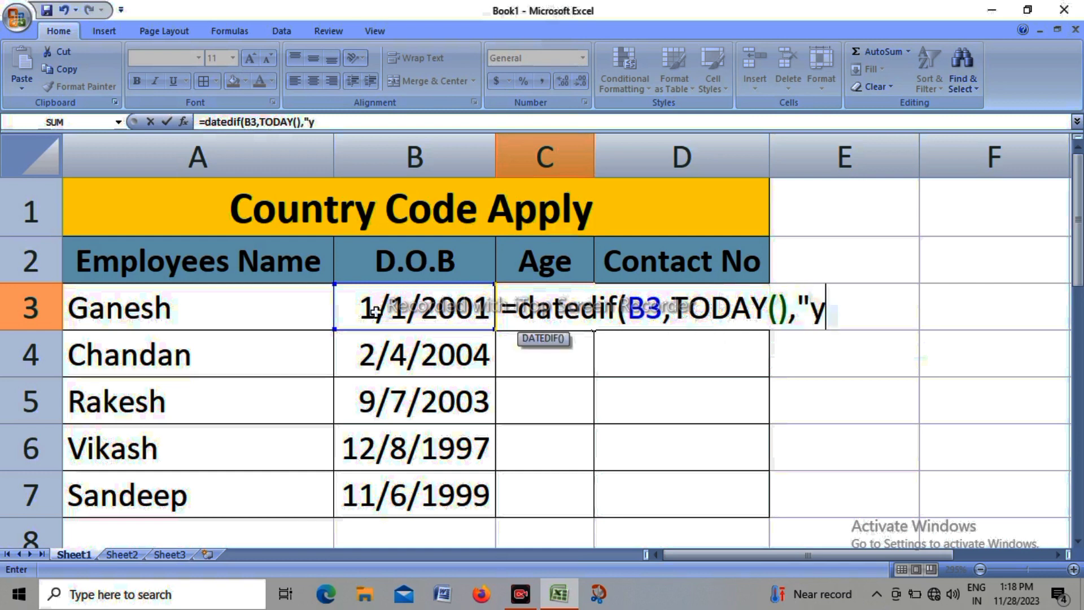
pyautogui.write('"')
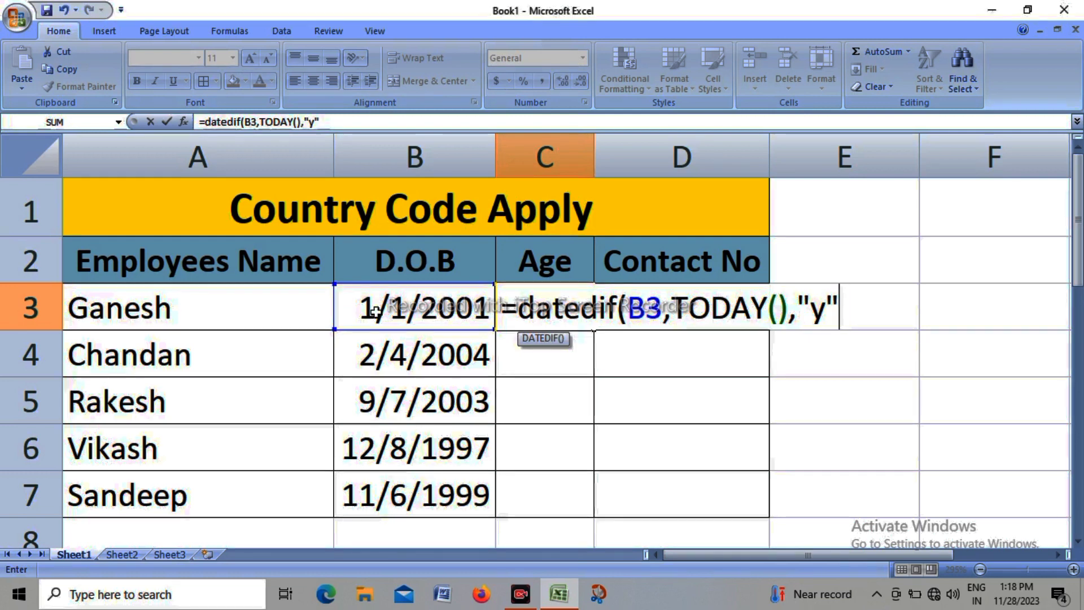
pyautogui.press('Return')
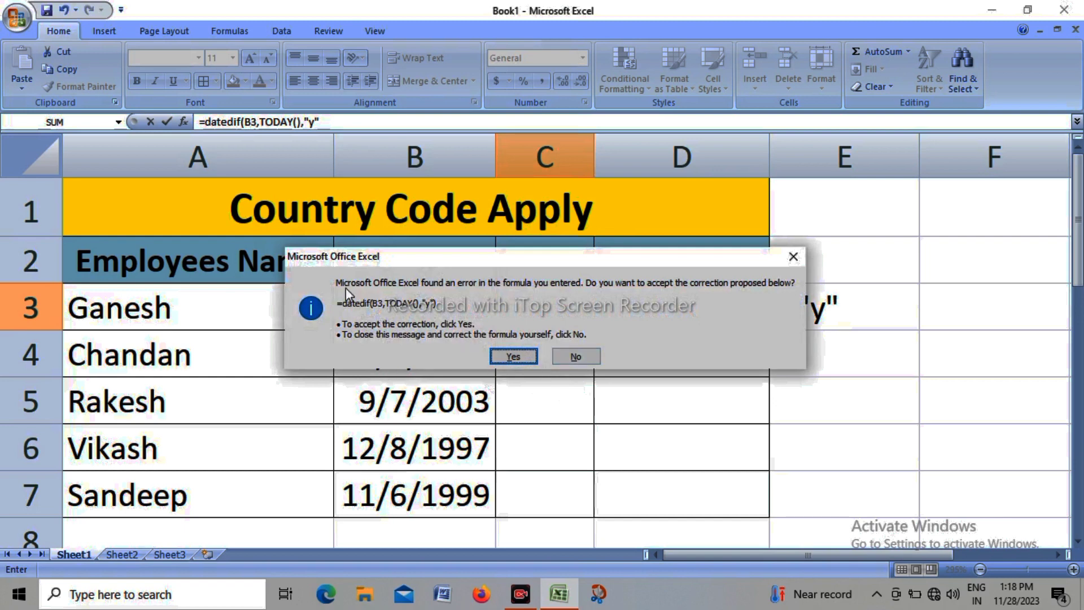
pyautogui.moveTo(374, 253); pyautogui.dragTo(381, 275)
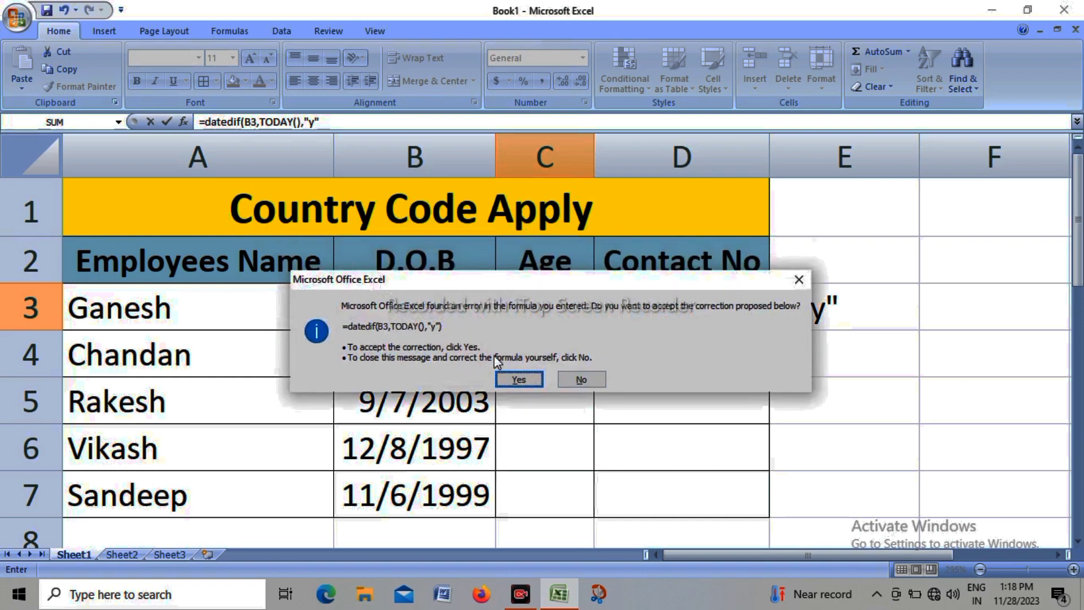
pyautogui.click(519, 381)
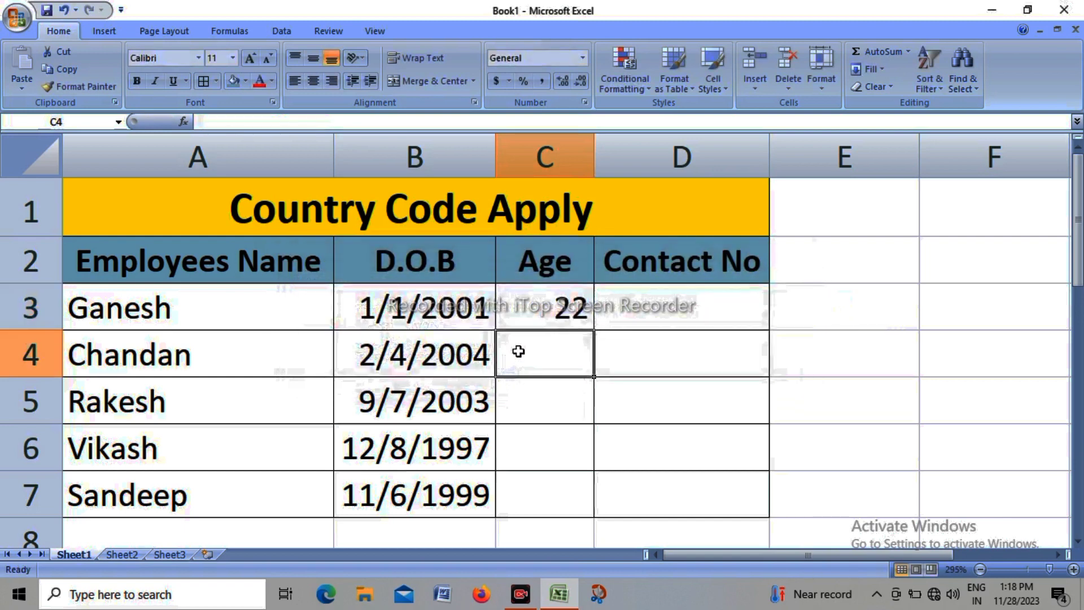
# Step: Drag the DATEDIF formula in C3 down through C7 for the remaining employees
pyautogui.click(576, 297)
pyautogui.click(170, 319)
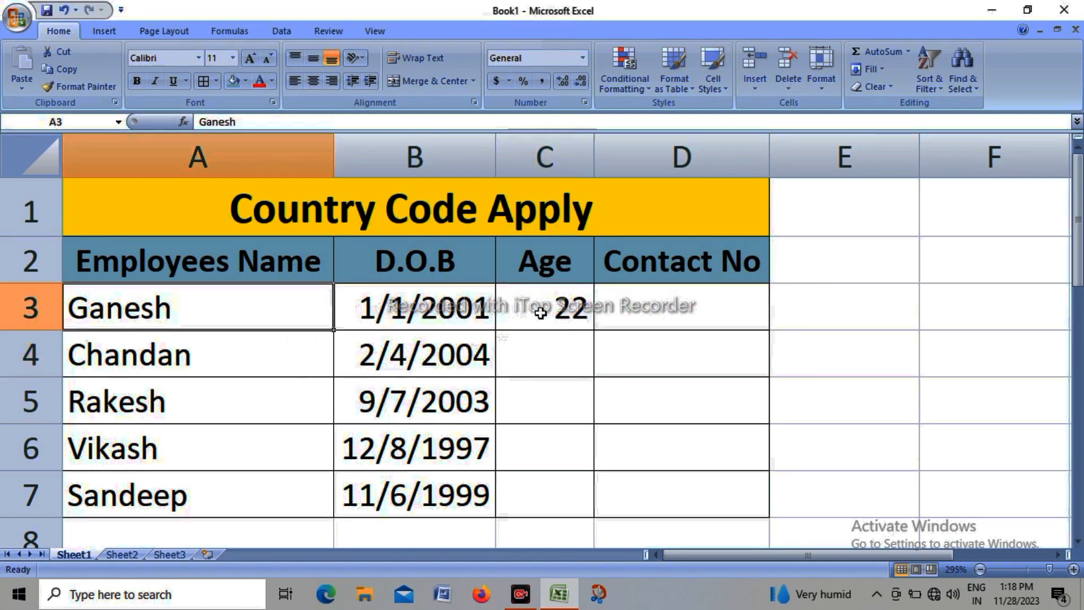
pyautogui.click(435, 325)
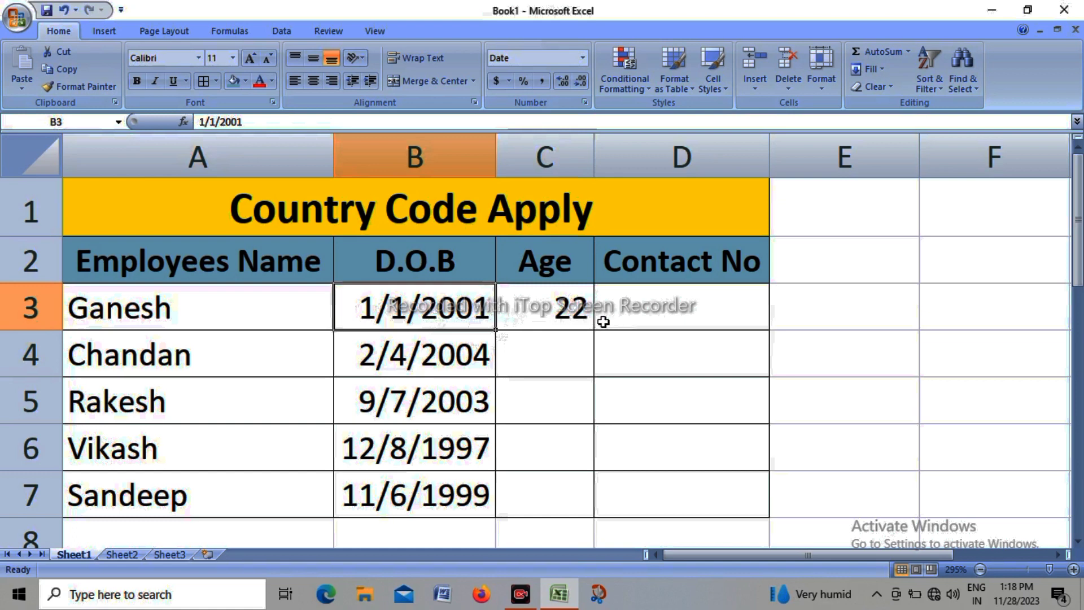
pyautogui.click(574, 308)
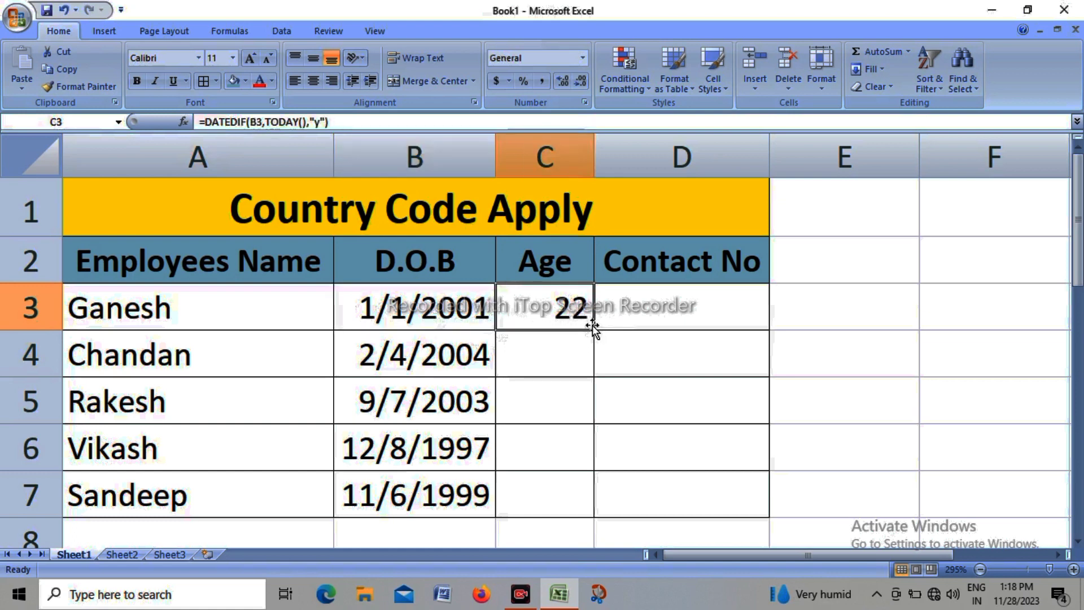
pyautogui.moveTo(592, 333); pyautogui.dragTo(616, 505)
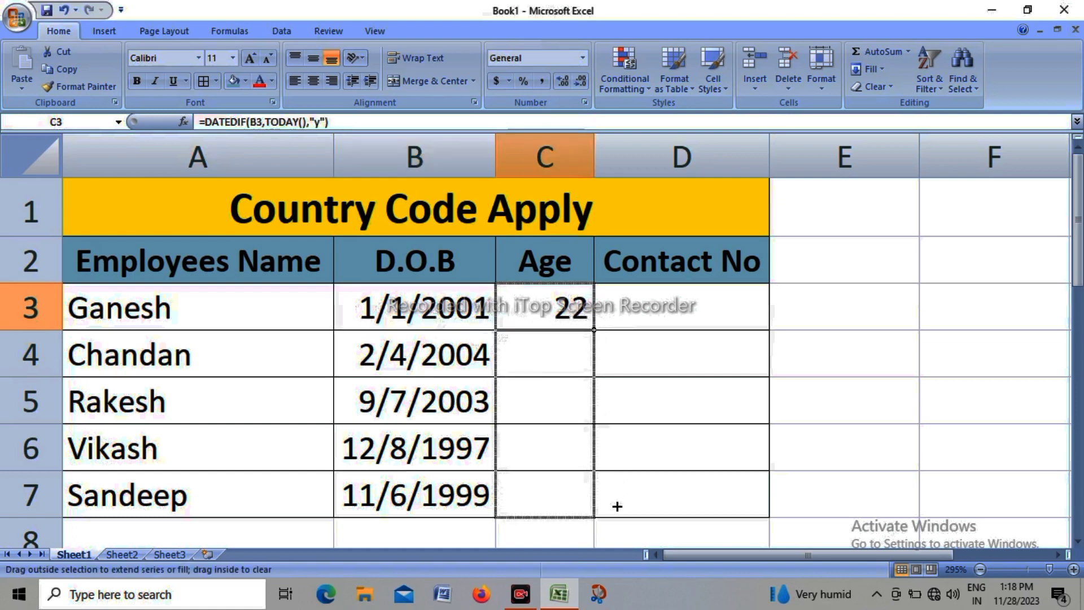
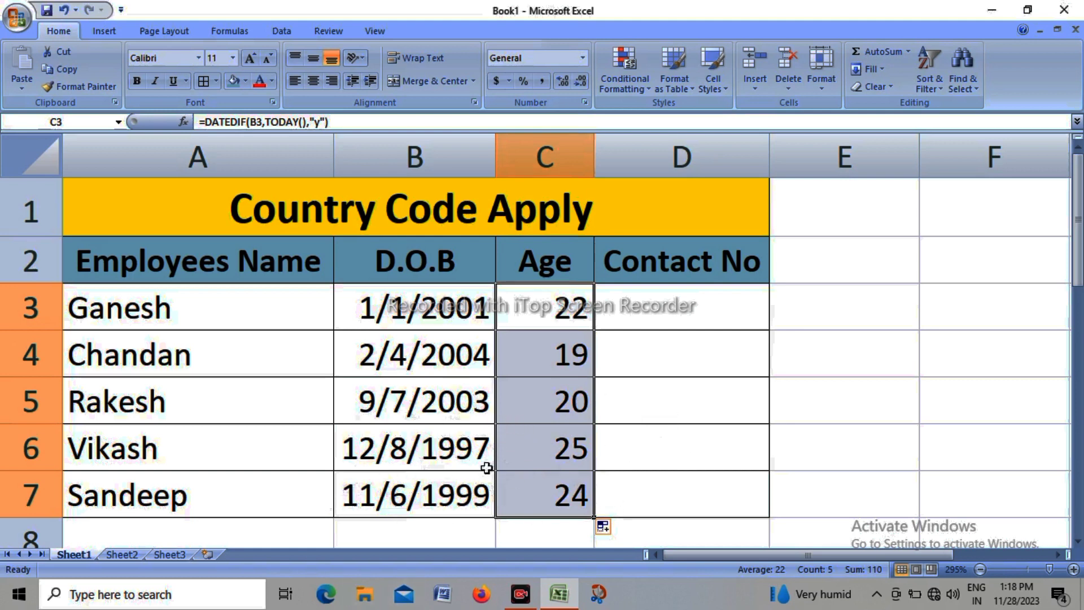
# Step: Enter the ten-digit contact numbers for the first two employees in D3 and D4
pyautogui.click(682, 310)
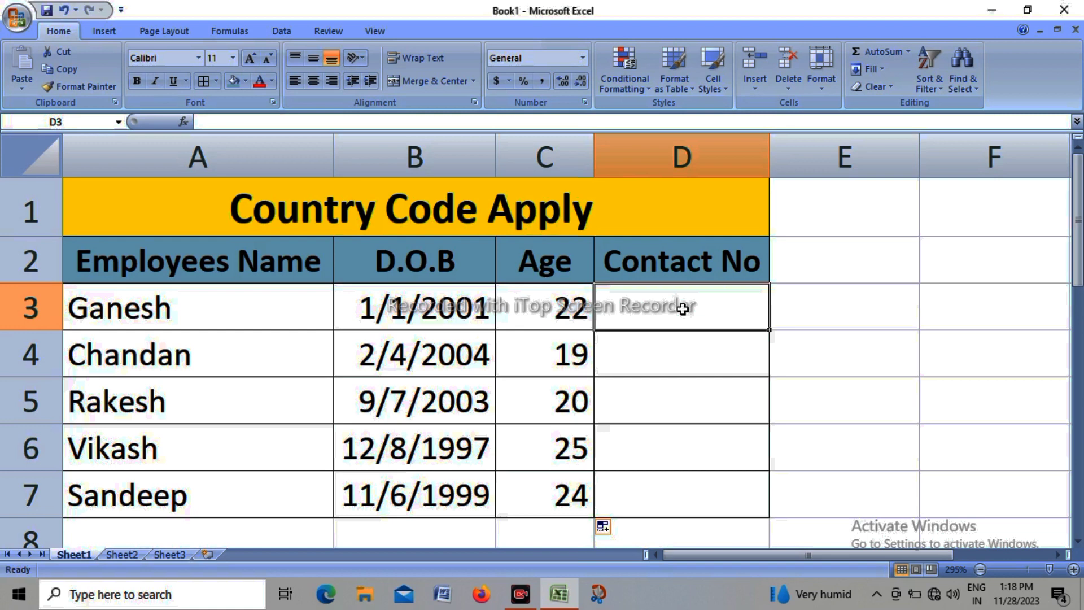
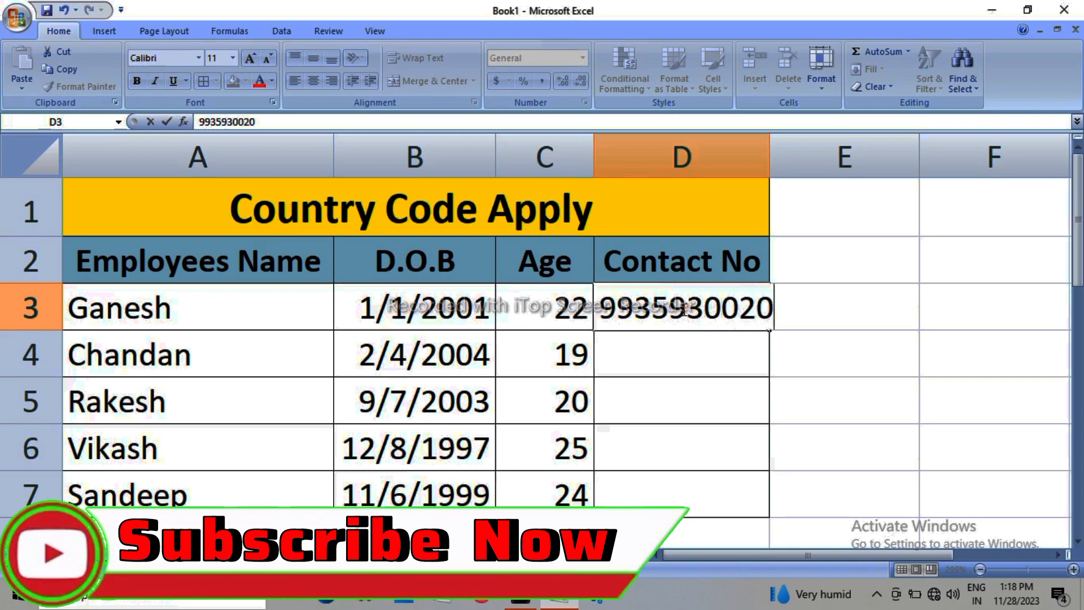
pyautogui.press('Return')
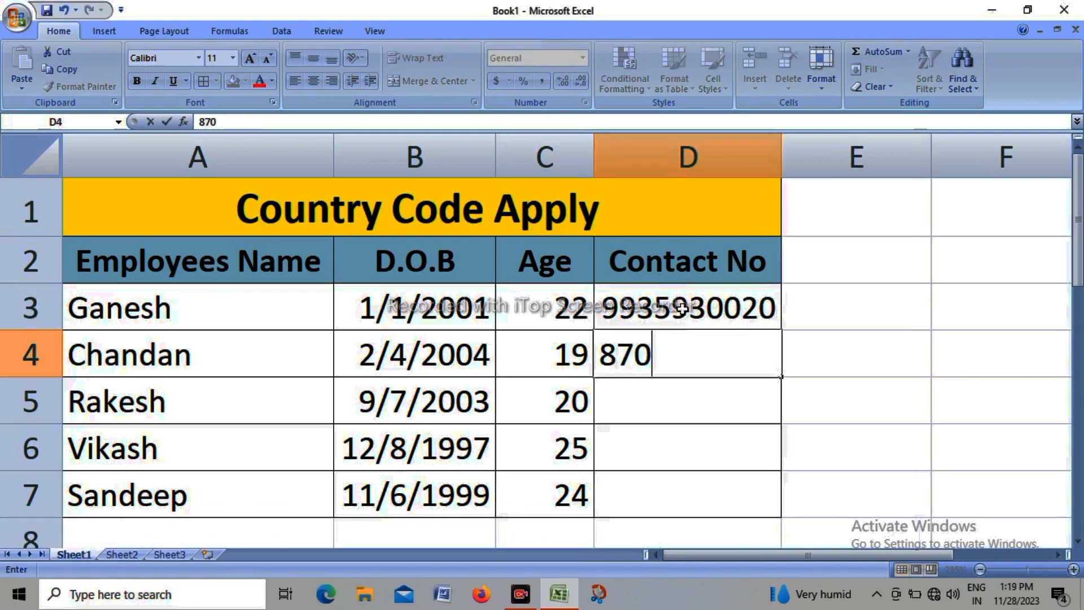
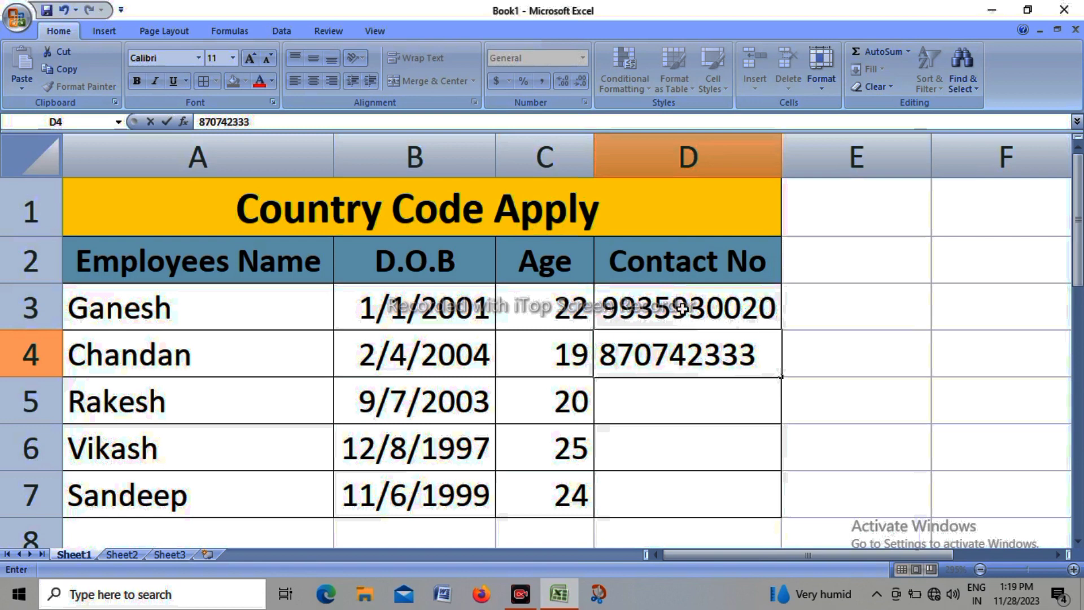
pyautogui.press('Return')
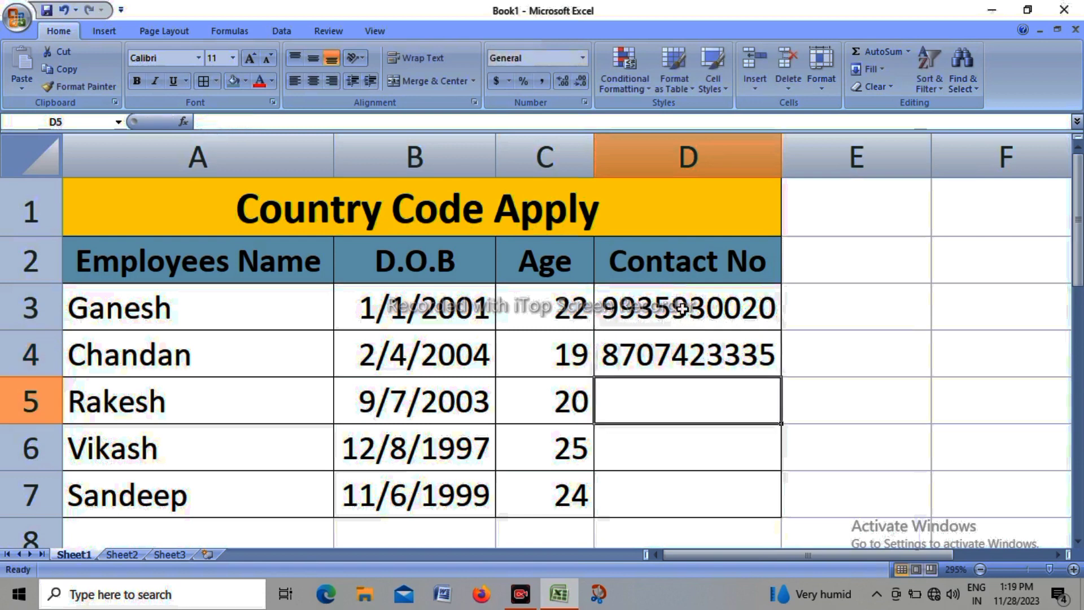
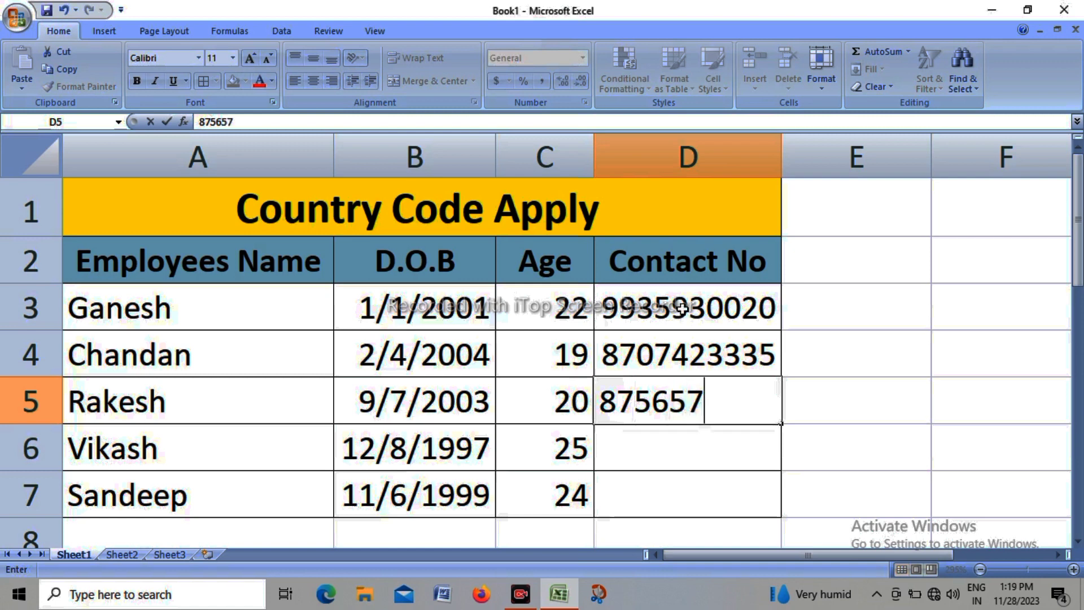
# Step: Enter the remaining ten-digit contact numbers in D5, D6 and D7
pyautogui.press('Return')
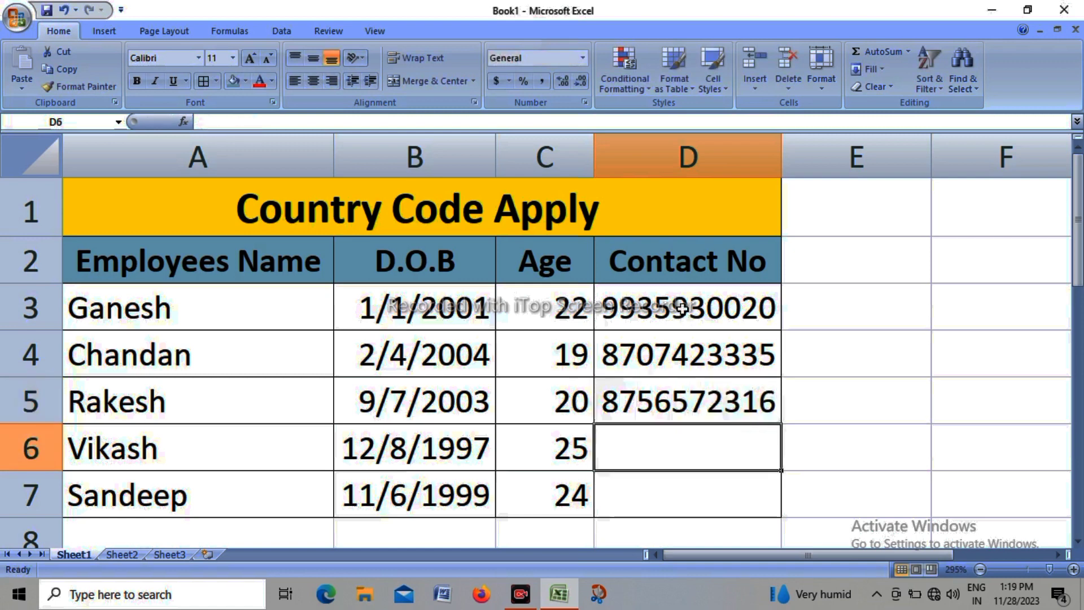
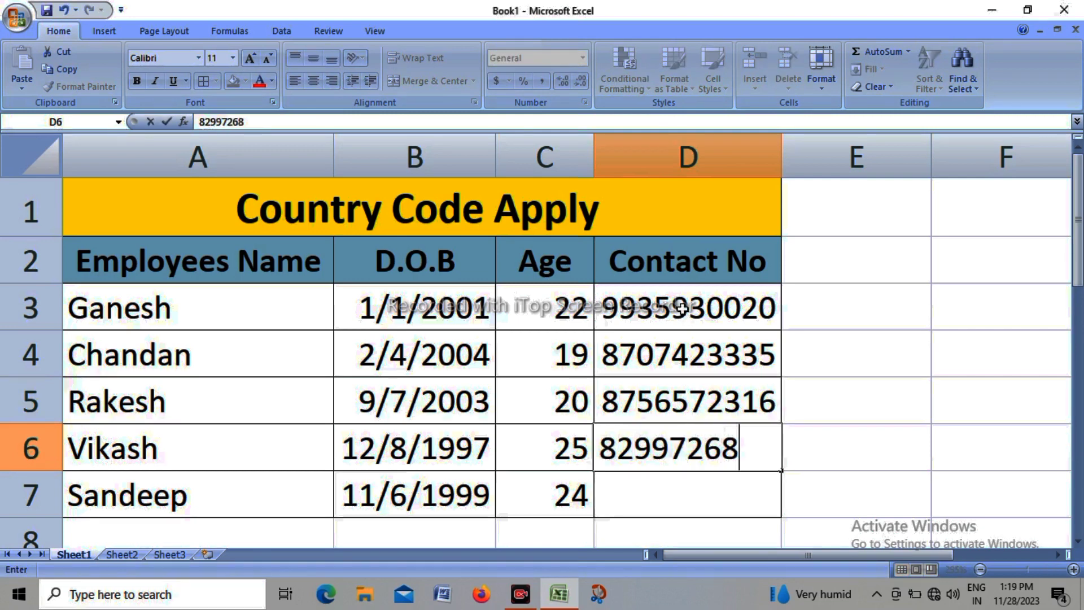
pyautogui.press('Return')
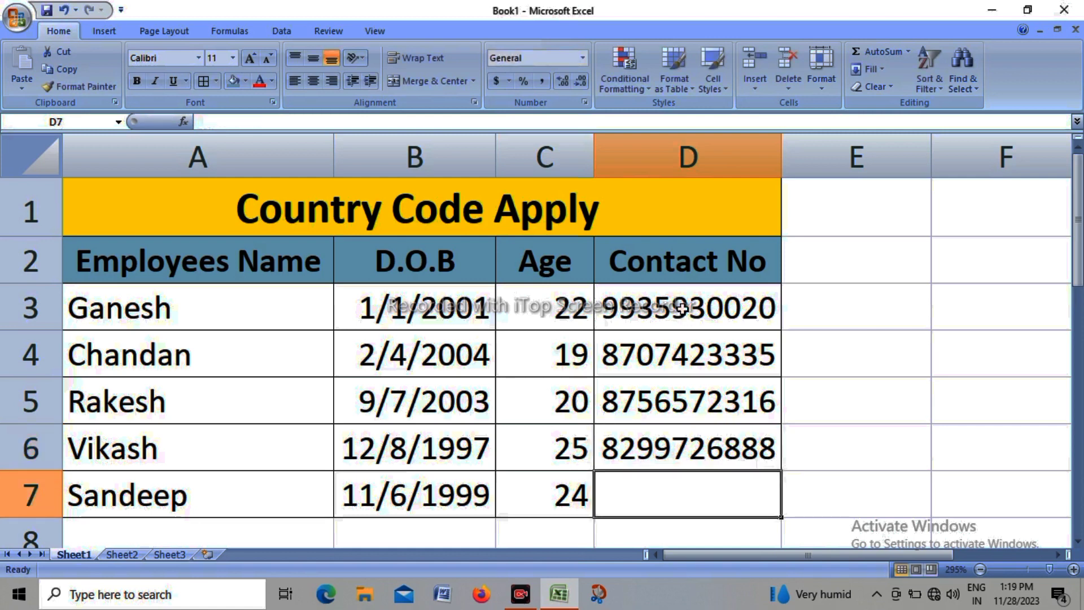
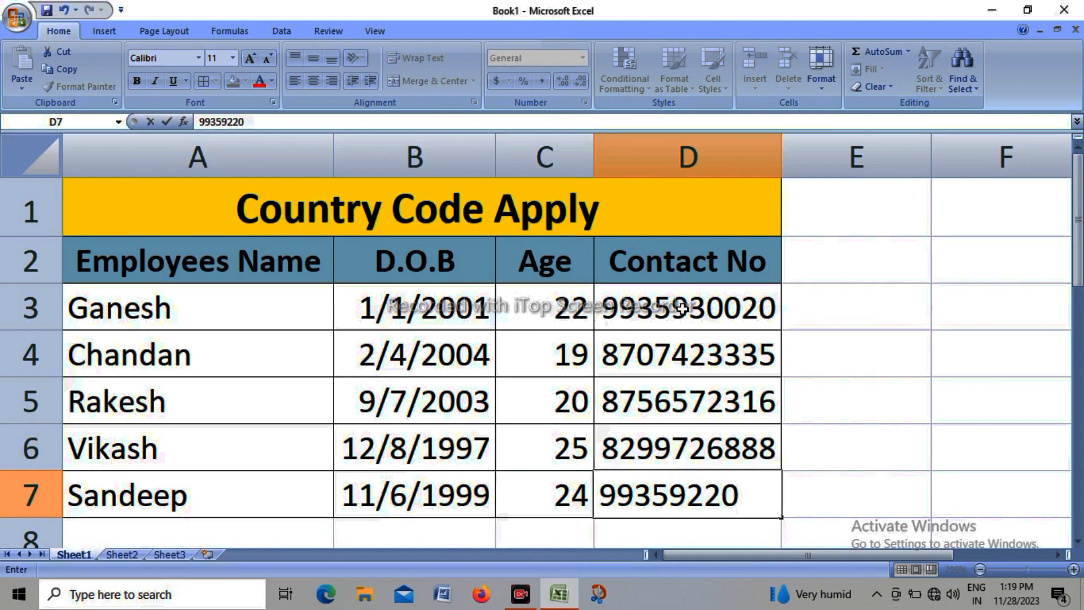
pyautogui.press('Return')
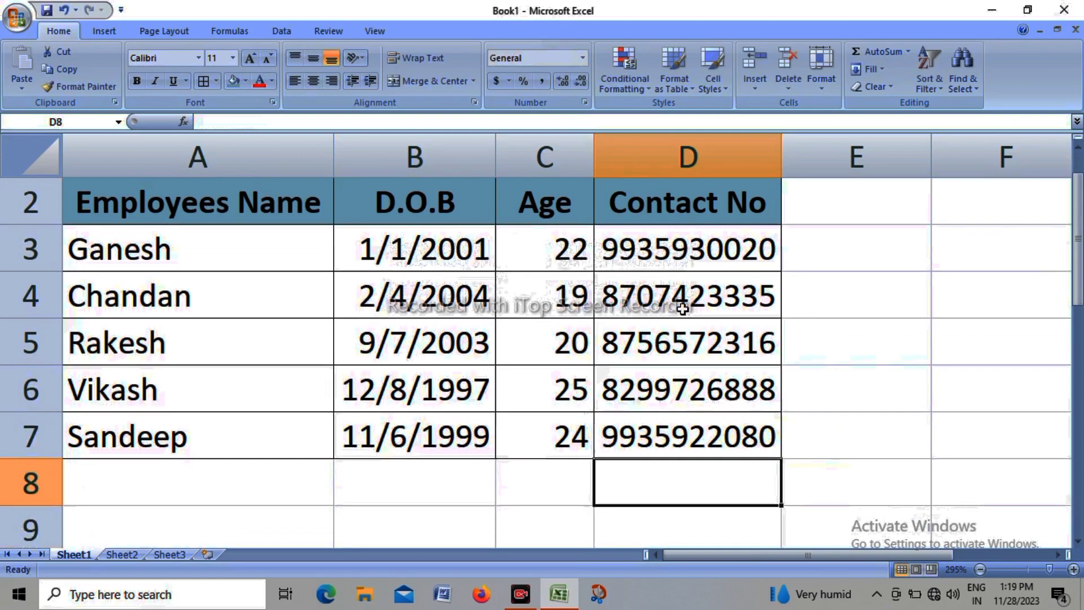
# Step: Widen column D and select the contact numbers in D3:D7
pyautogui.scroll(1, 683, 307)
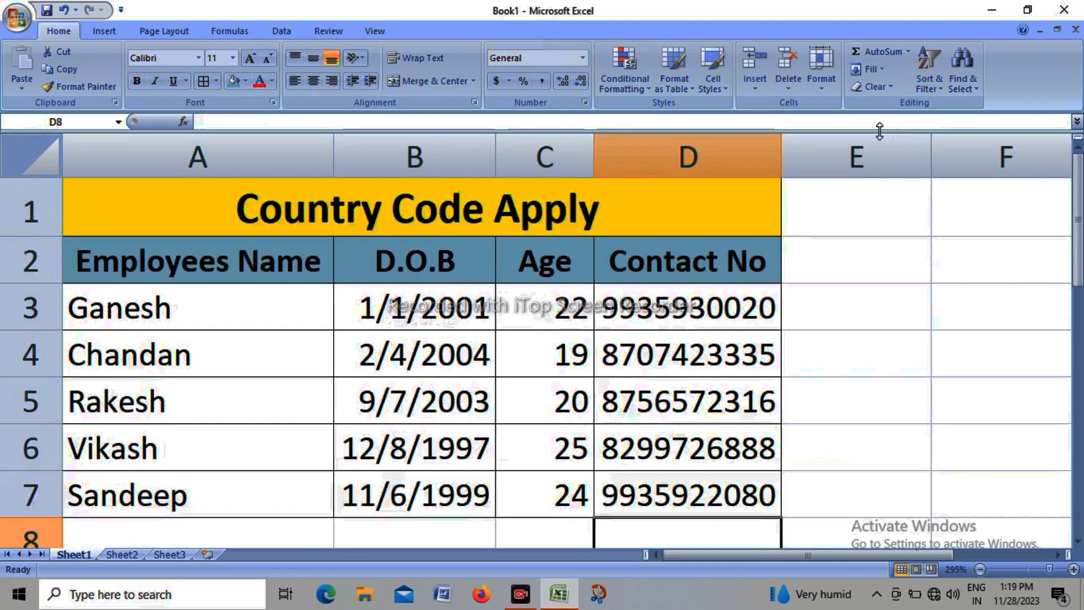
pyautogui.moveTo(781, 155); pyautogui.dragTo(826, 157)
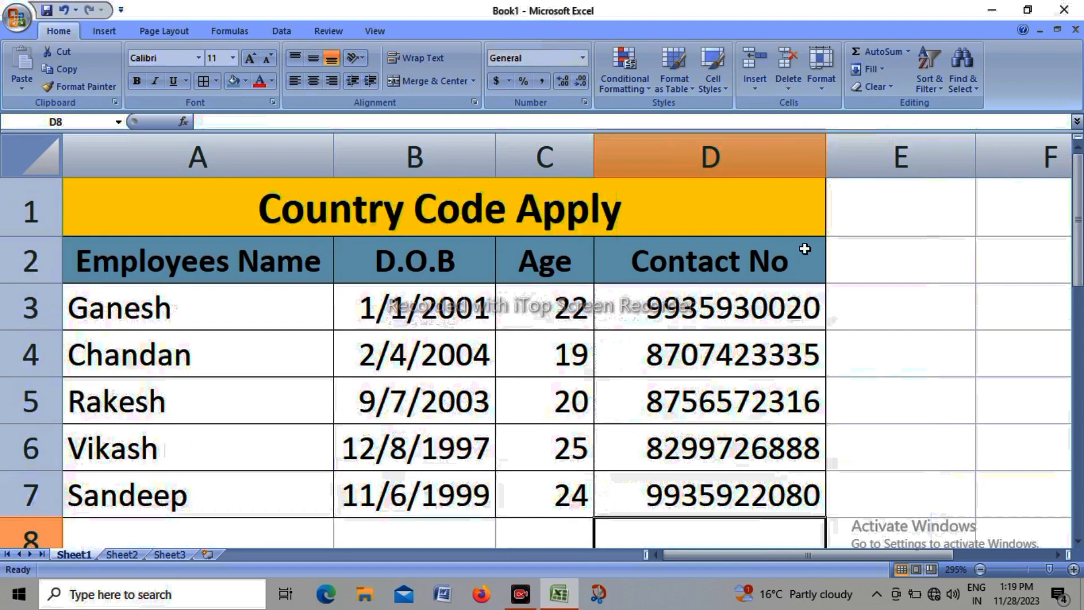
pyautogui.click(684, 308)
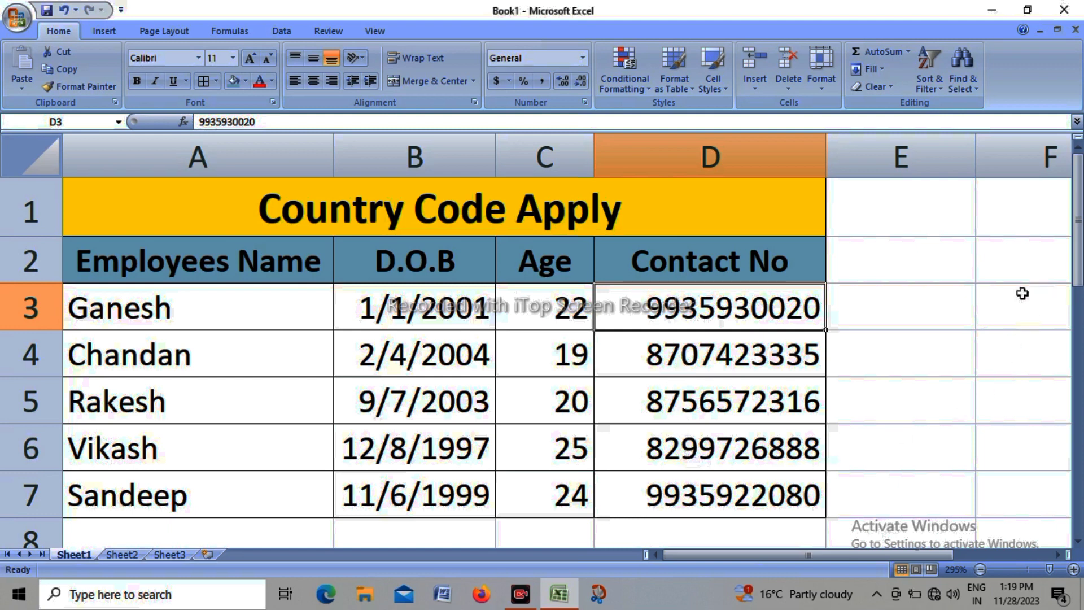
pyautogui.click(940, 321)
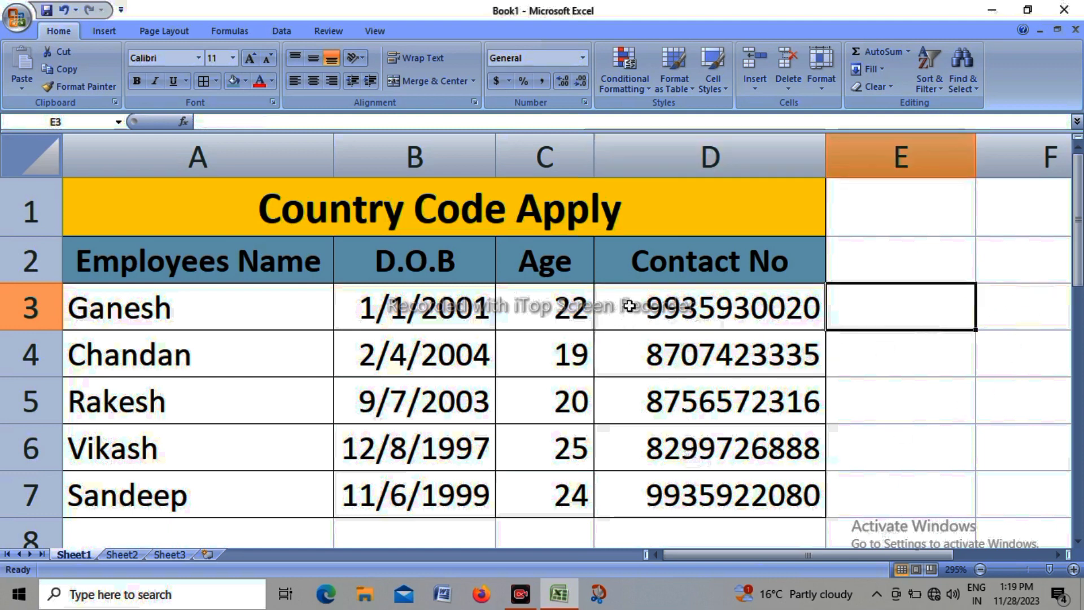
pyautogui.moveTo(630, 306); pyautogui.dragTo(637, 499)
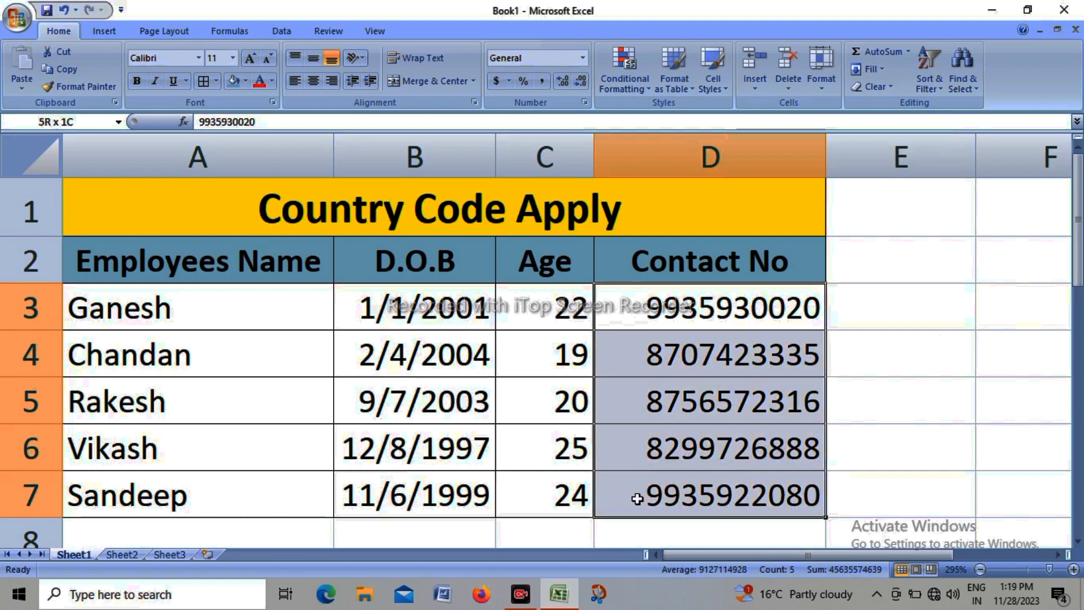
# Step: Open the Format Cells number options for the selection and choose the Custom category
pyautogui.click(583, 102)
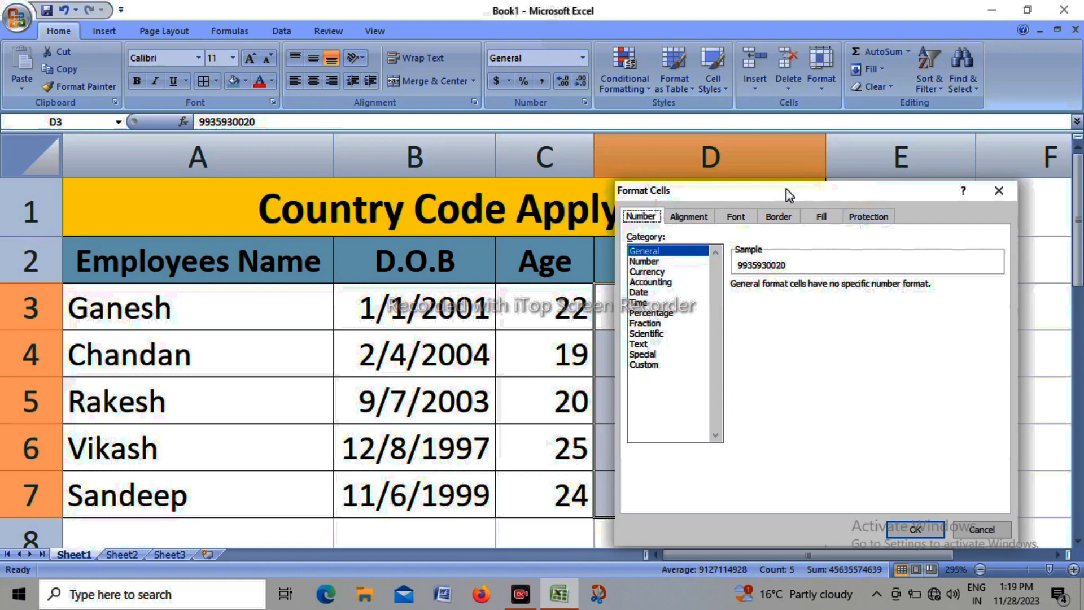
pyautogui.moveTo(786, 189)
pyautogui.mouseDown()
pyautogui.moveTo(323, 120)
pyautogui.moveTo(337, 122)
pyautogui.mouseUp()
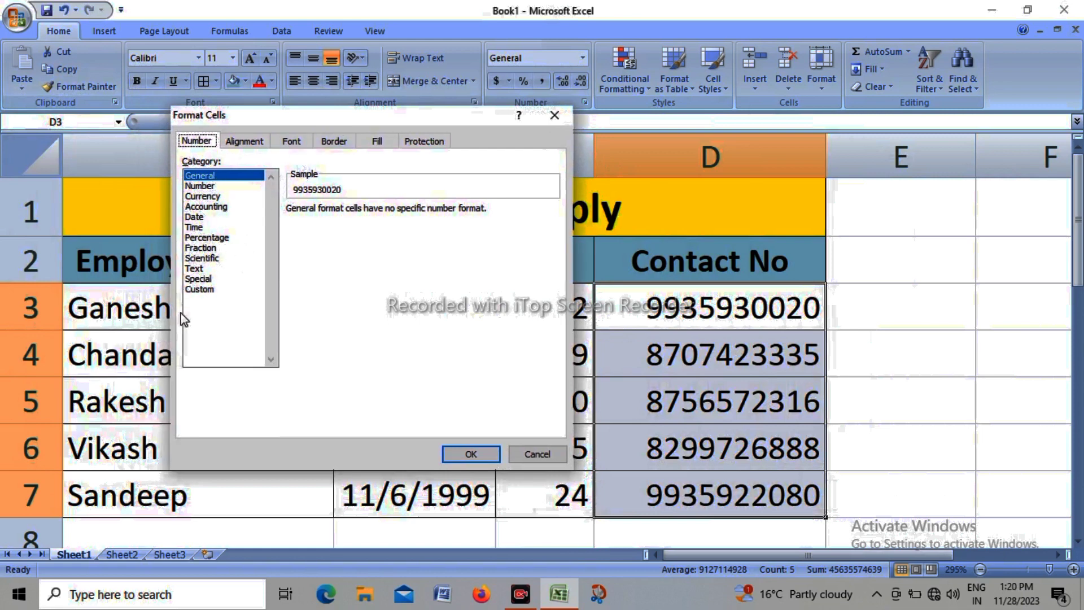
pyautogui.click(199, 289)
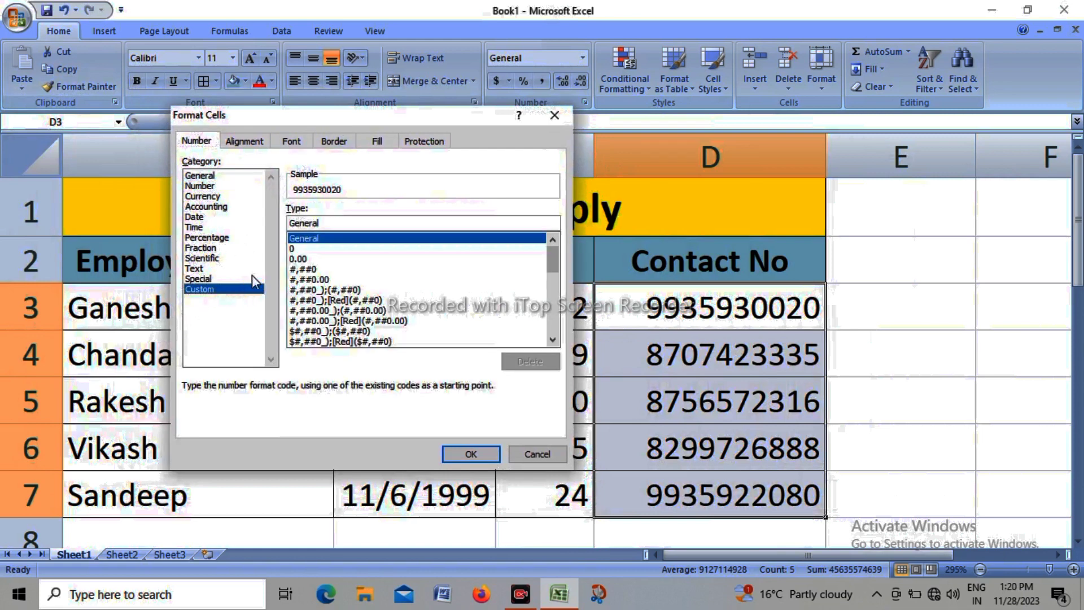
# Step: Replace the General type code with the custom format "+91-"#
pyautogui.moveTo(332, 221); pyautogui.dragTo(236, 221)
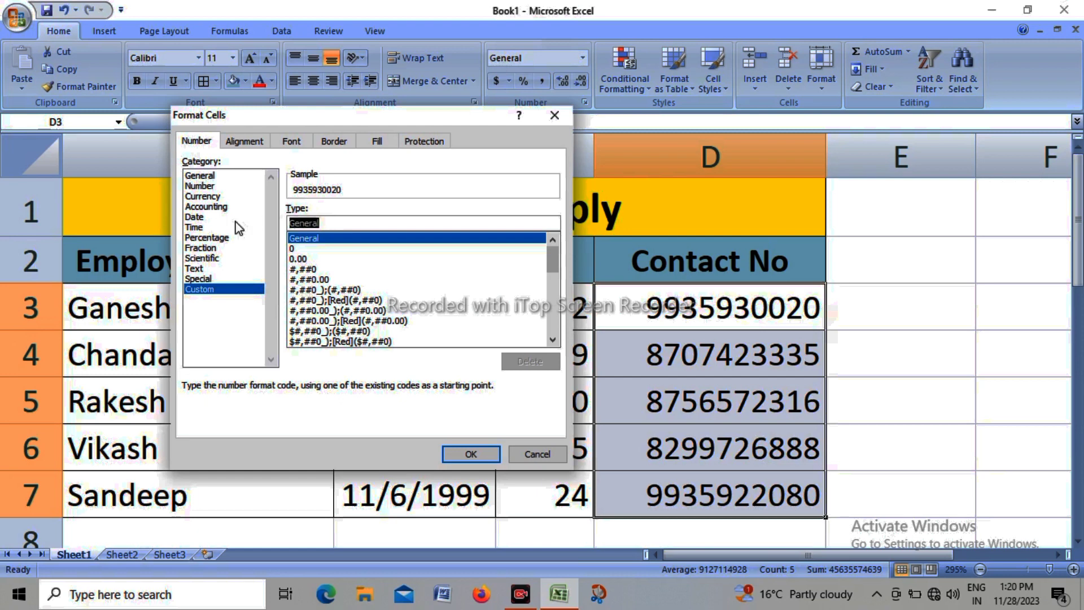
pyautogui.press('BackSpace')
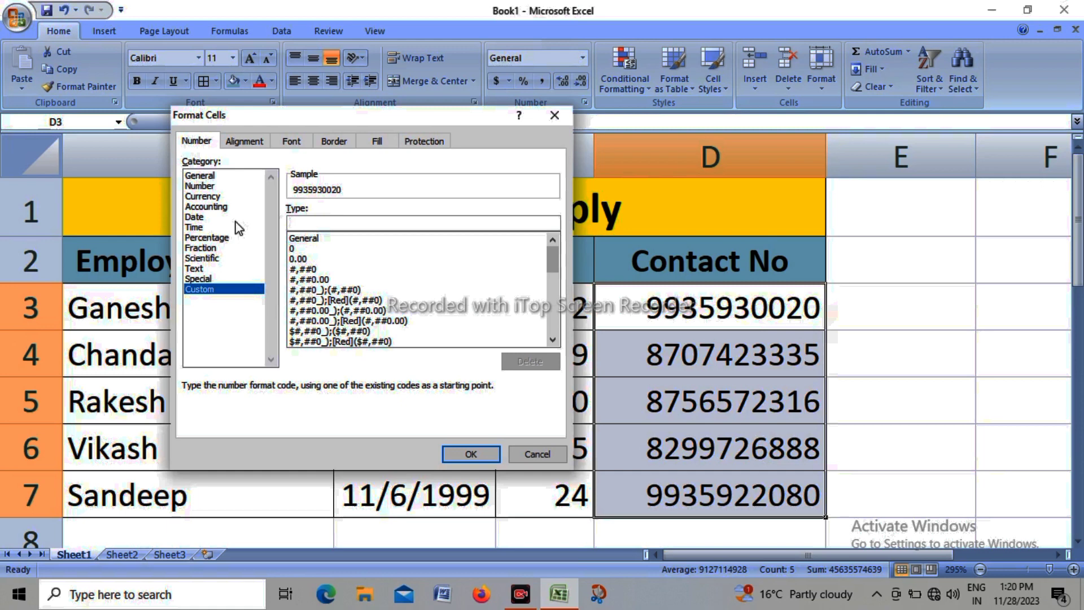
pyautogui.write('"')
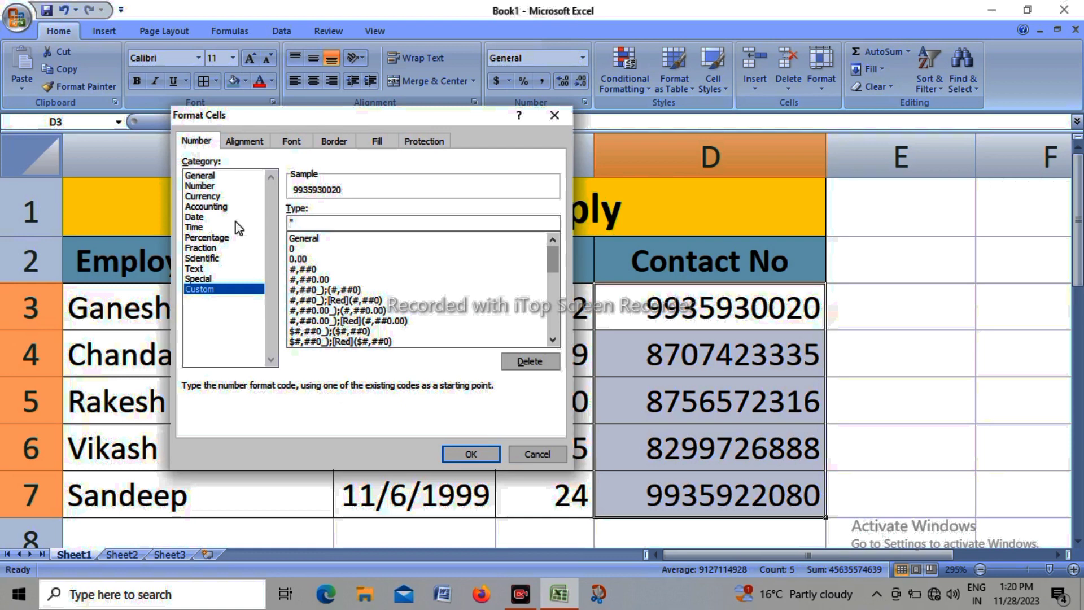
pyautogui.write('91')
pyautogui.press('BackSpace')
pyautogui.press('BackSpace')
pyautogui.write('+91-')
pyautogui.write('"')
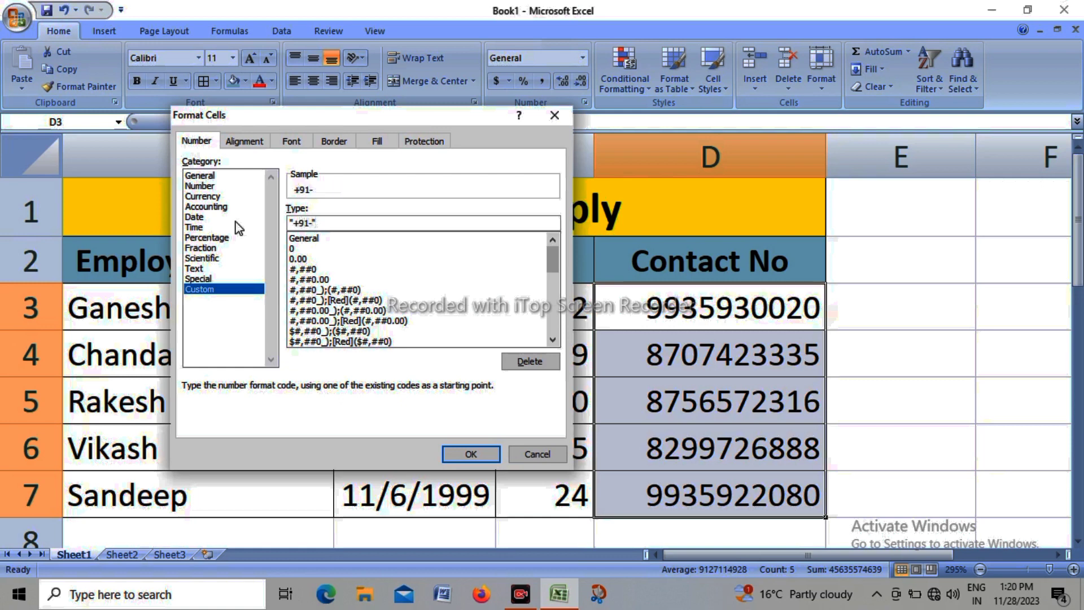
pyautogui.write('#')
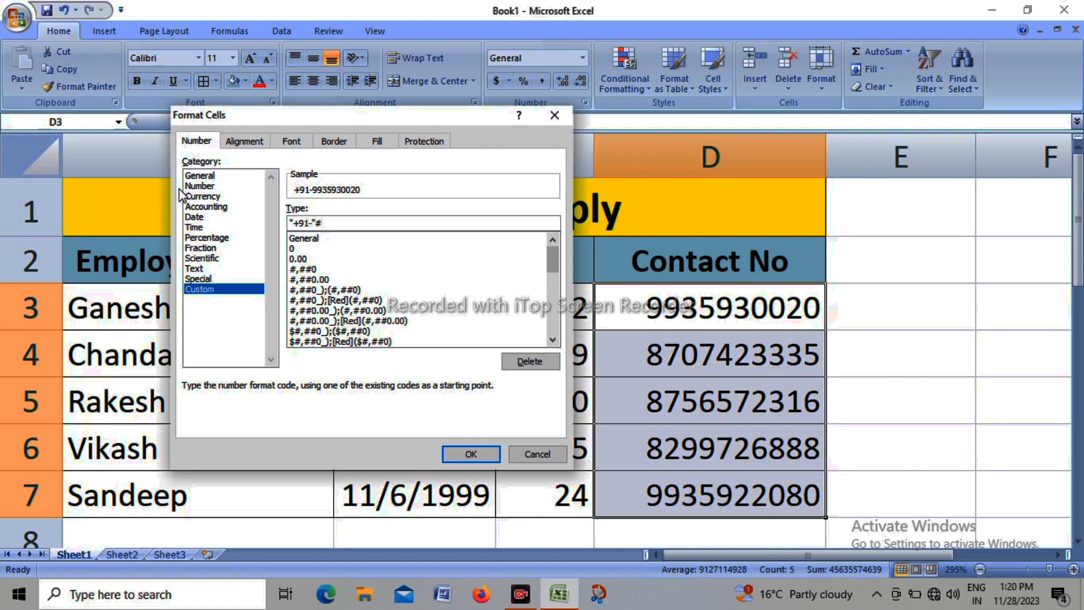
# Step: Apply the +91- format, widen column D until #### disappears, then check D3's stored value
pyautogui.click(472, 455)
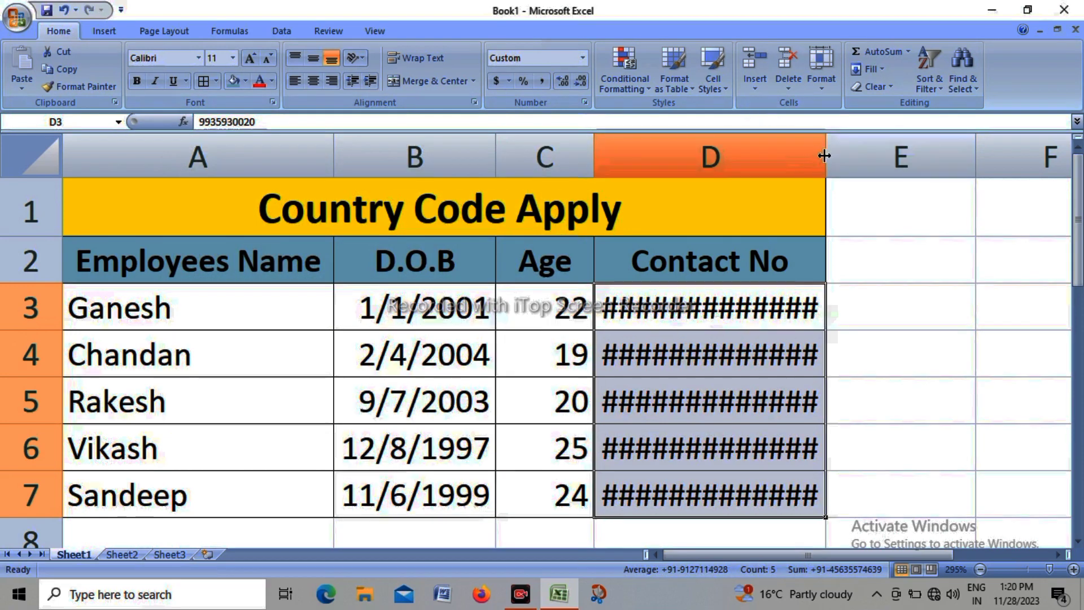
pyautogui.moveTo(825, 155); pyautogui.dragTo(845, 155)
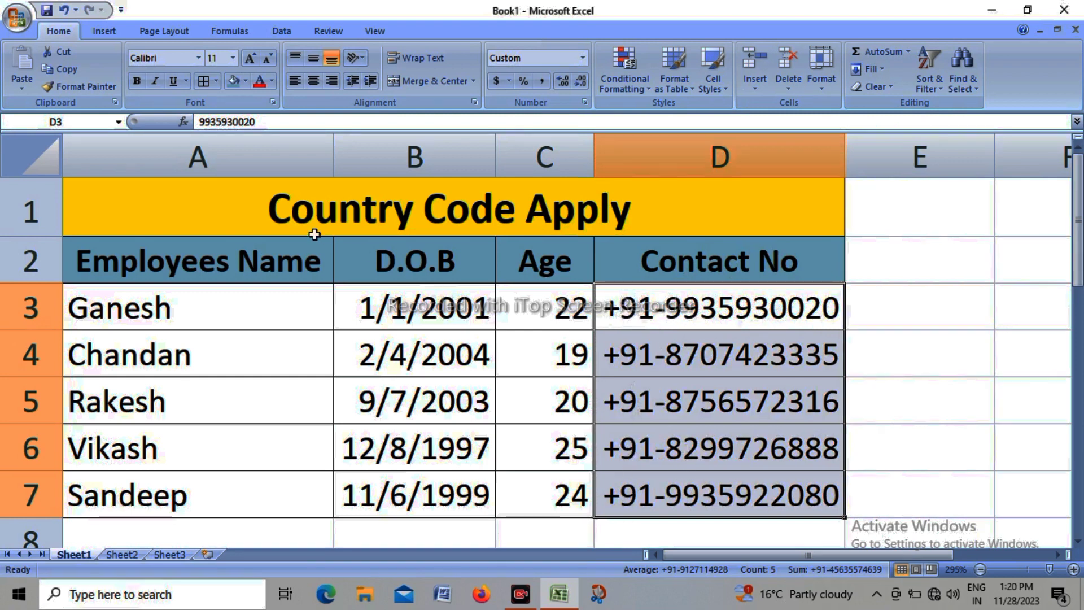
pyautogui.click(309, 215)
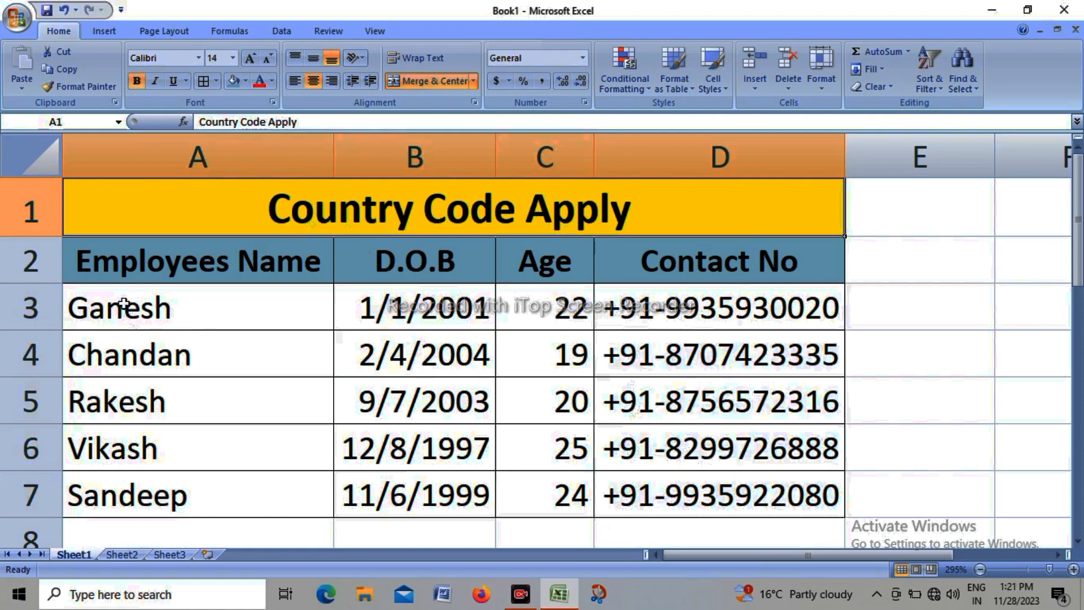
pyautogui.moveTo(120, 308)
pyautogui.mouseDown()
pyautogui.moveTo(289, 353)
pyautogui.moveTo(417, 354)
pyautogui.mouseUp()
pyautogui.click(734, 314)
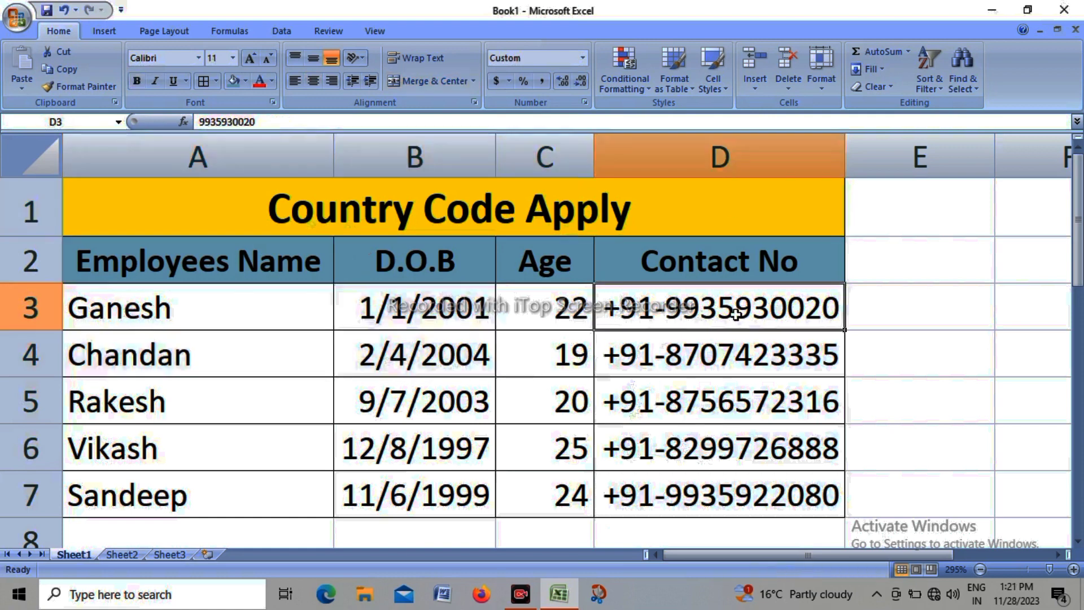